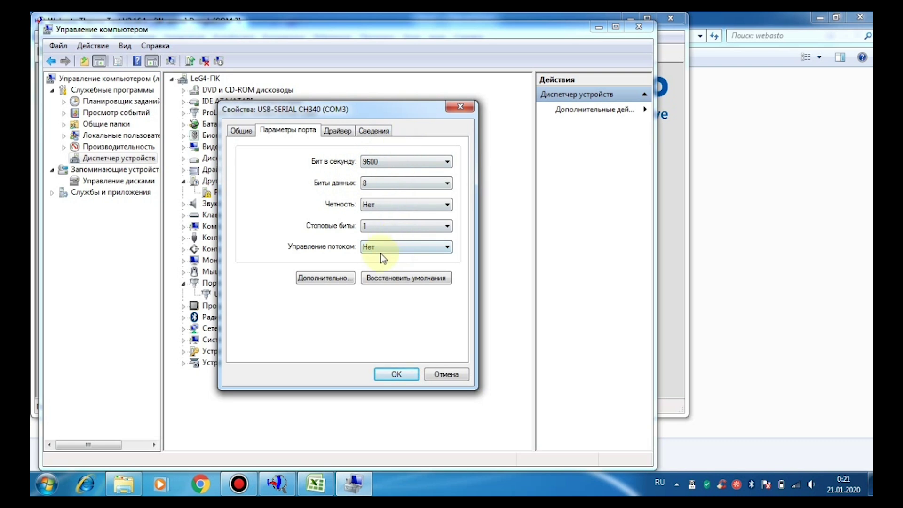
# Step: Check the advanced settings of the USB-SERIAL CH340 port, then close its properties and the computer management window without changes
pyautogui.click(329, 278)
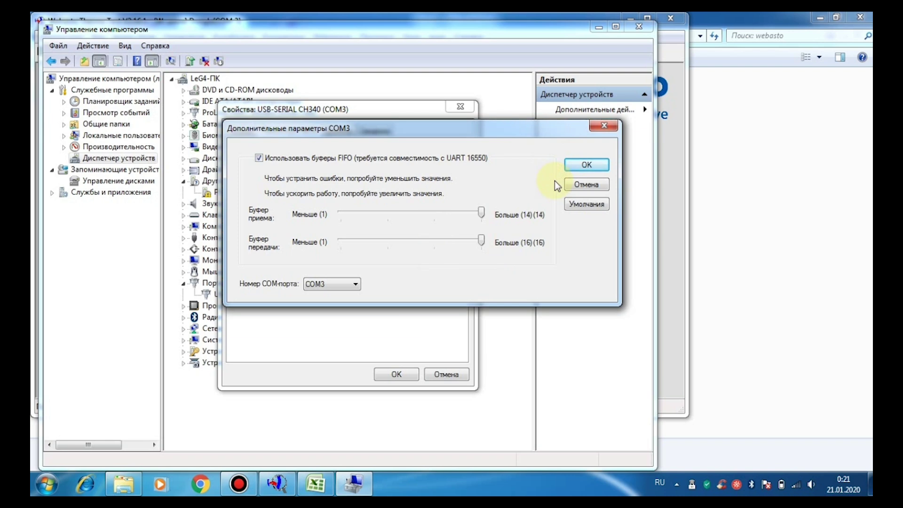
pyautogui.click(585, 184)
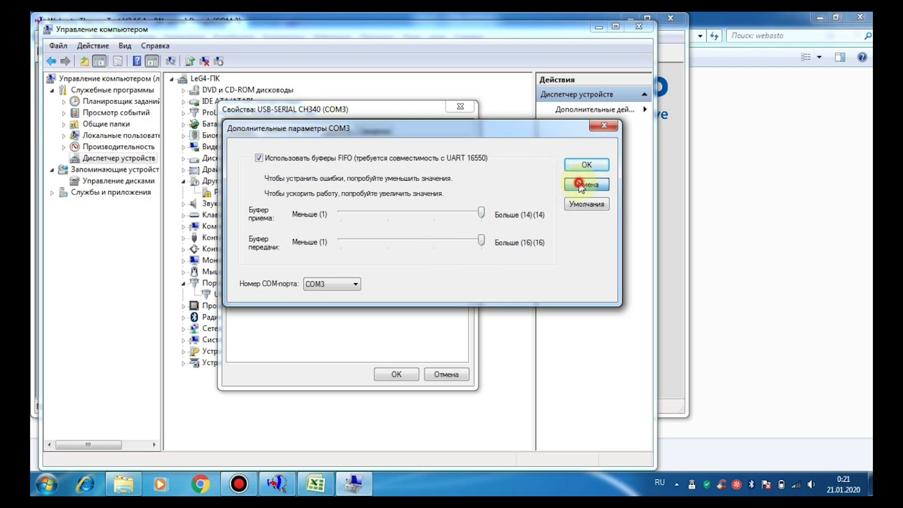
pyautogui.click(460, 106)
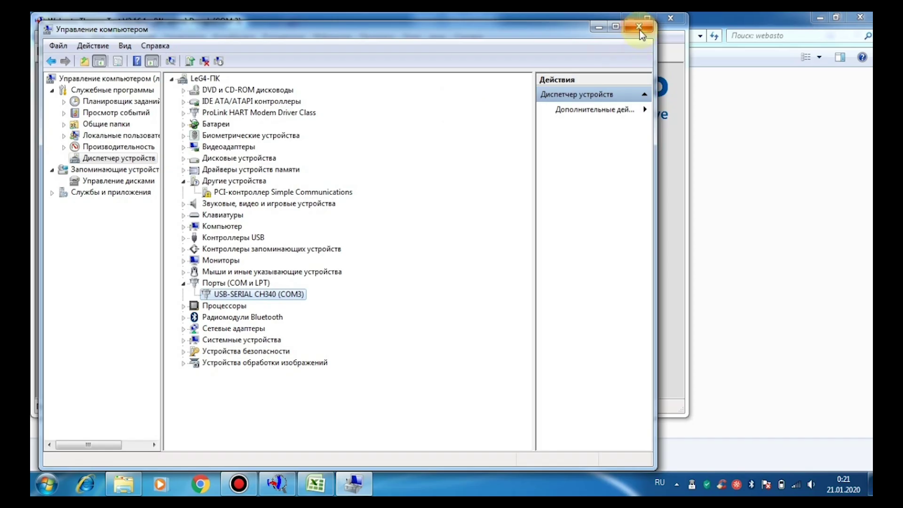
pyautogui.click(639, 28)
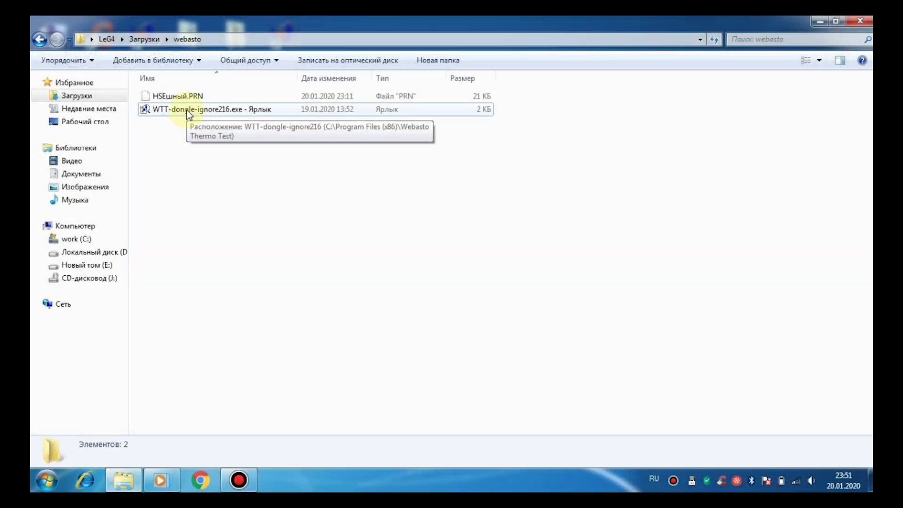
# Step: Launch Webasto Thermo Test from the WTT-dongle-ignore216.exe shortcut and choose COM3 as its communication port
pyautogui.doubleClick(189, 113)
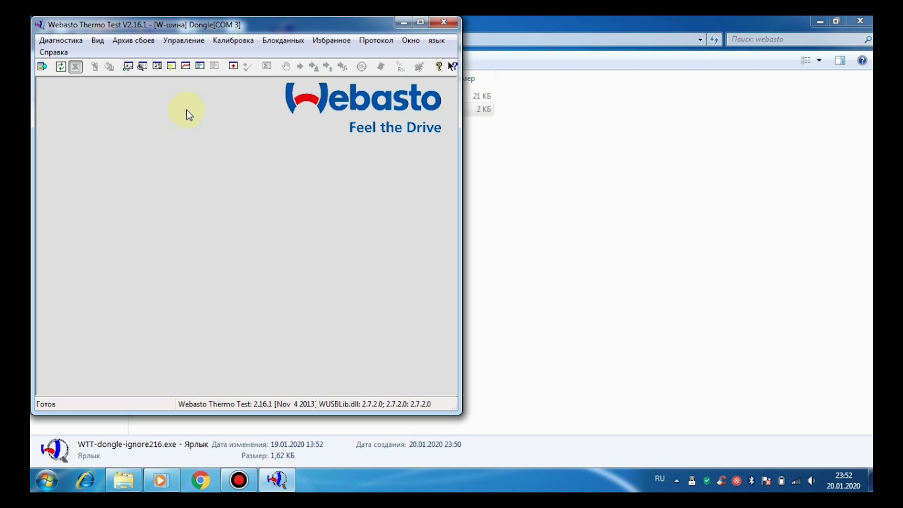
pyautogui.click(331, 40)
pyautogui.click(331, 55)
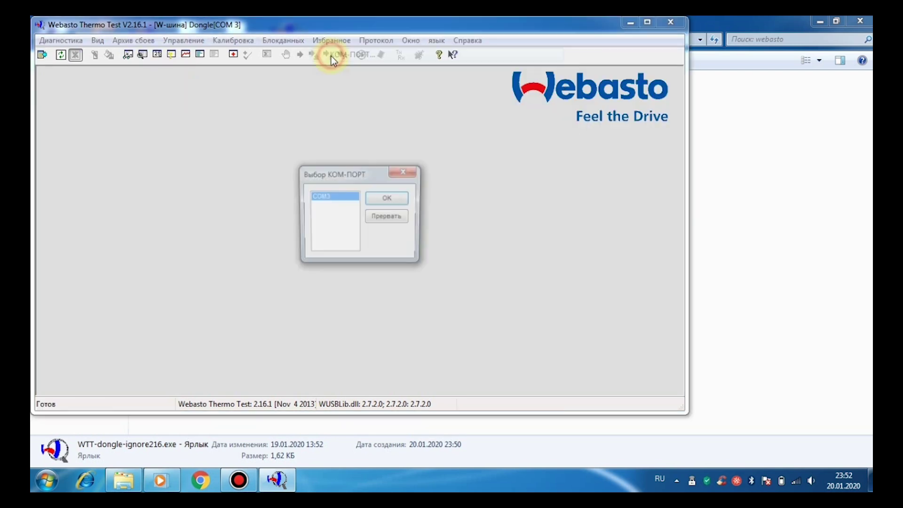
pyautogui.click(390, 201)
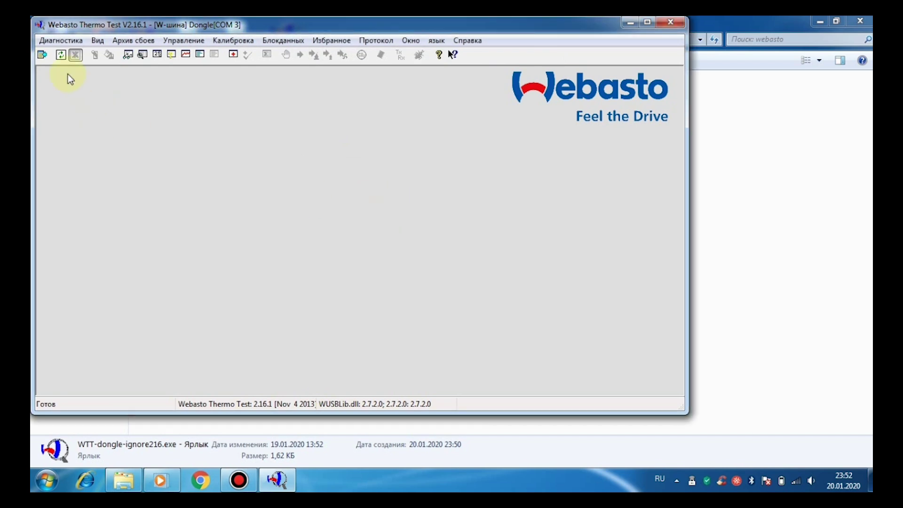
# Step: Start a diagnosis with the W-шина protocol and display the heater's operating parameters (Рабочие параметры)
pyautogui.click(42, 55)
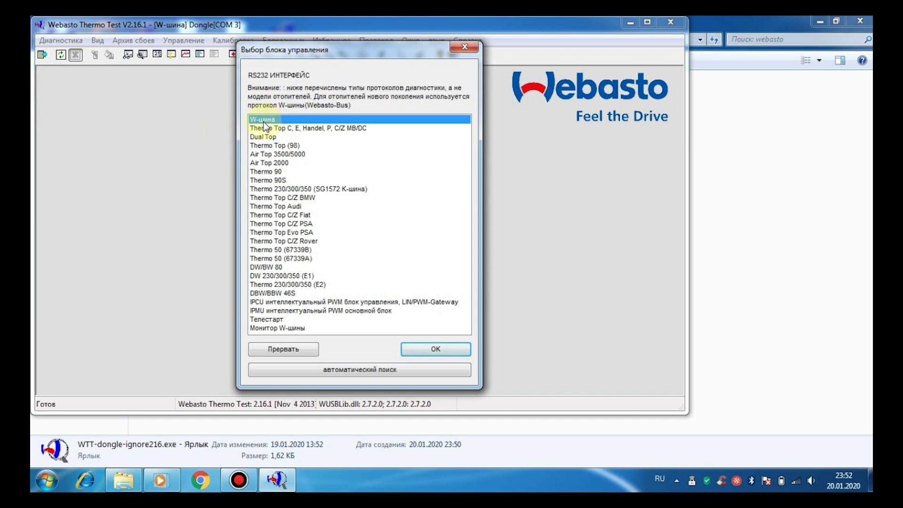
pyautogui.click(423, 345)
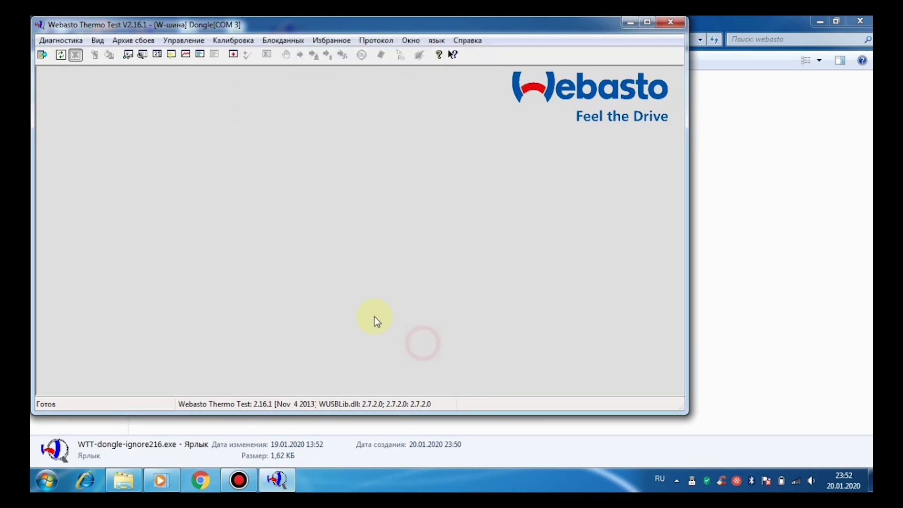
pyautogui.click(61, 55)
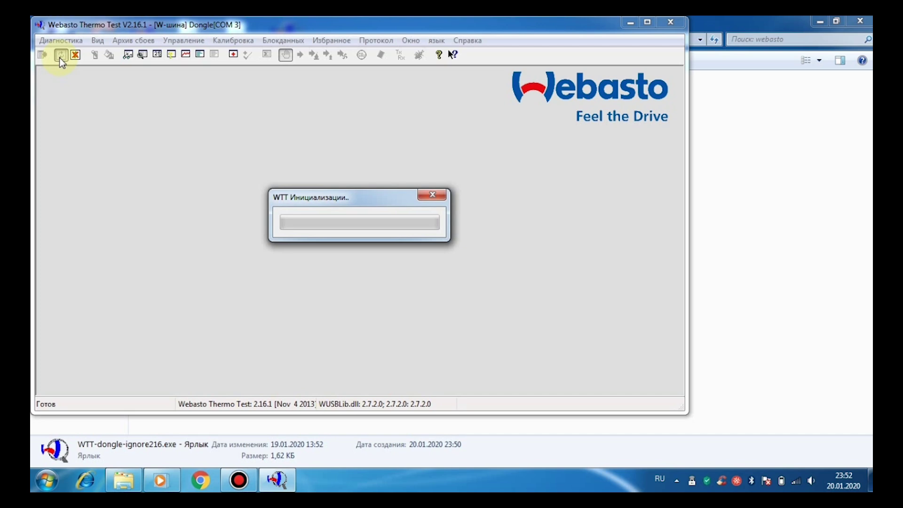
pyautogui.click(201, 55)
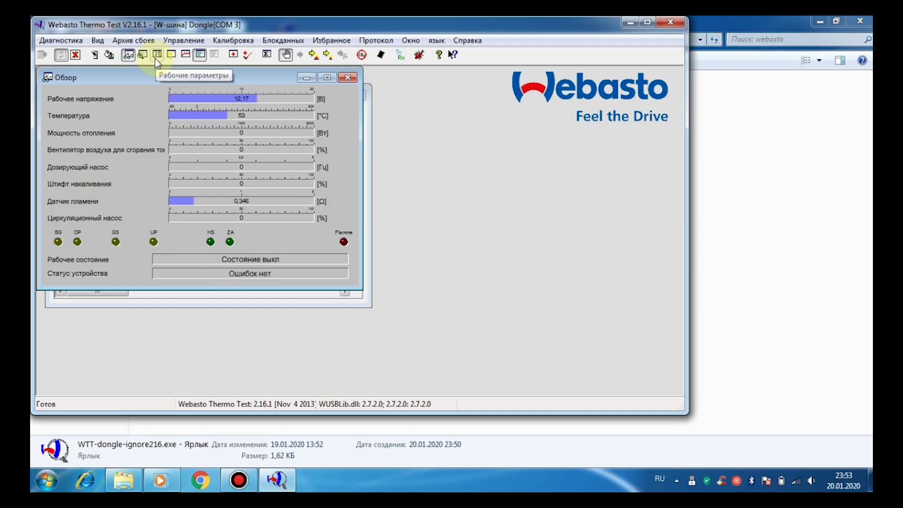
pyautogui.click(156, 58)
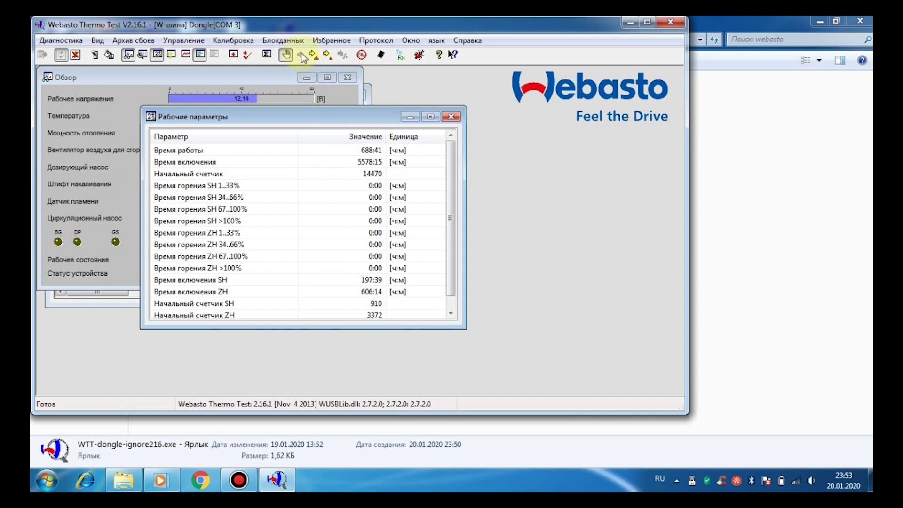
# Step: Read the control unit's data block for saving to a file, with the EEPROM size set to 1680 and no checksum
pyautogui.click(290, 40)
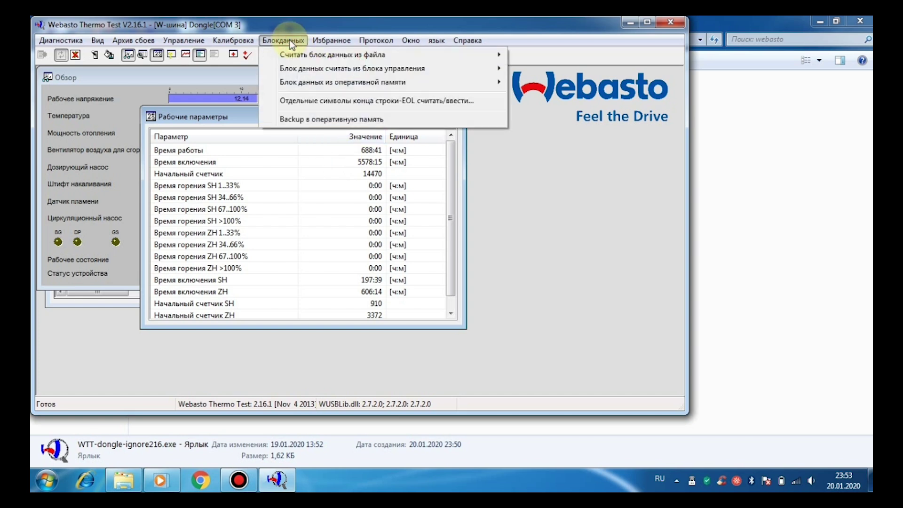
pyautogui.moveTo(305, 74)
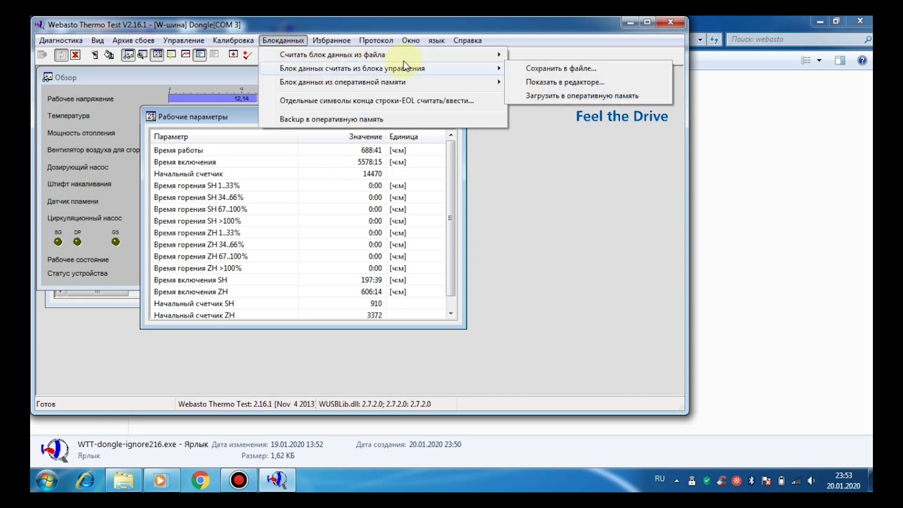
pyautogui.click(551, 69)
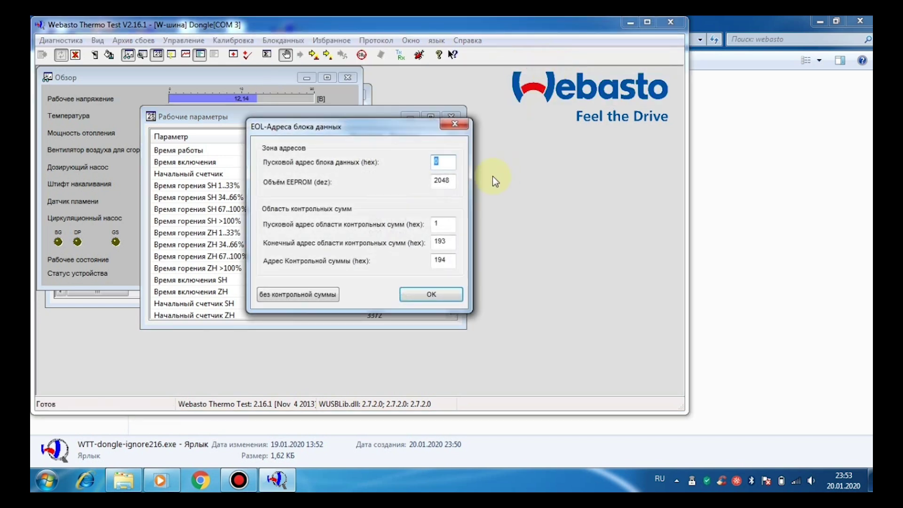
pyautogui.doubleClick(454, 179)
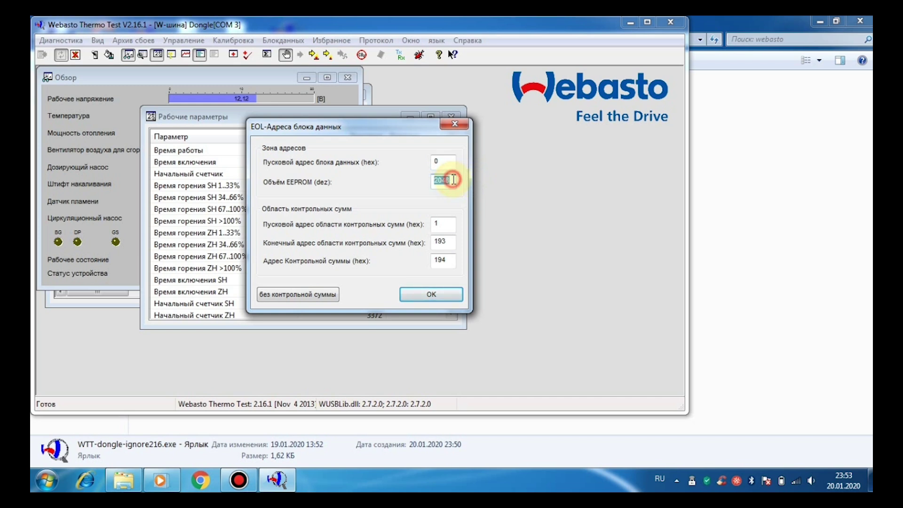
pyautogui.write('1680')
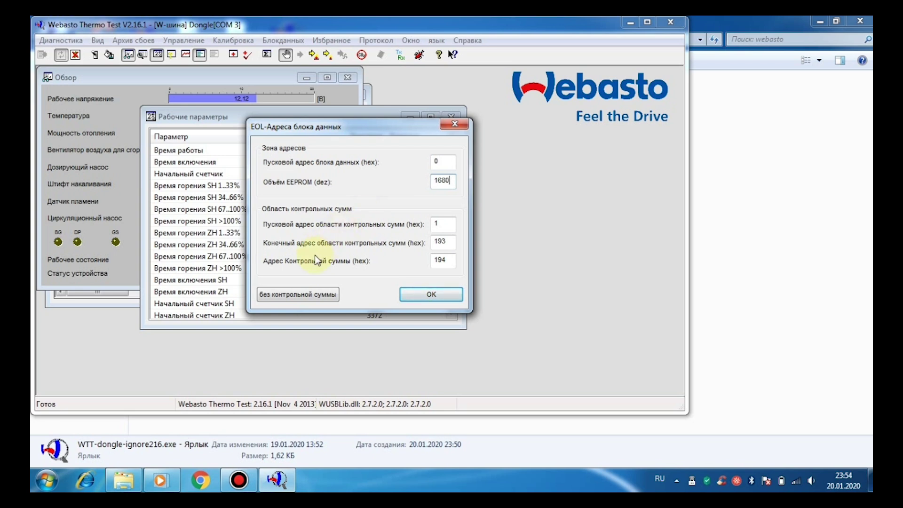
pyautogui.click(297, 295)
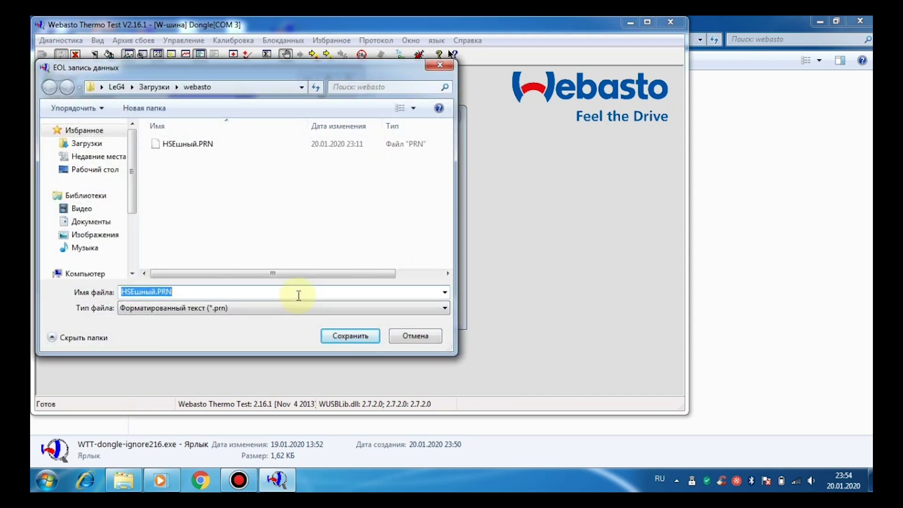
# Step: Save the data block as damp877.prn in the webasto folder, replacing the suggested file name
pyautogui.click(298, 295)
pyautogui.press('BackSpace')
pyautogui.press('BackSpace')
pyautogui.press('BackSpace')
pyautogui.press('BackSpace')
pyautogui.press('BackSpace')
pyautogui.press('BackSpace')
pyautogui.press('BackSpace')
pyautogui.press('BackSpace')
pyautogui.press('BackSpace')
pyautogui.press('BackSpace')
pyautogui.press('BackSpace')
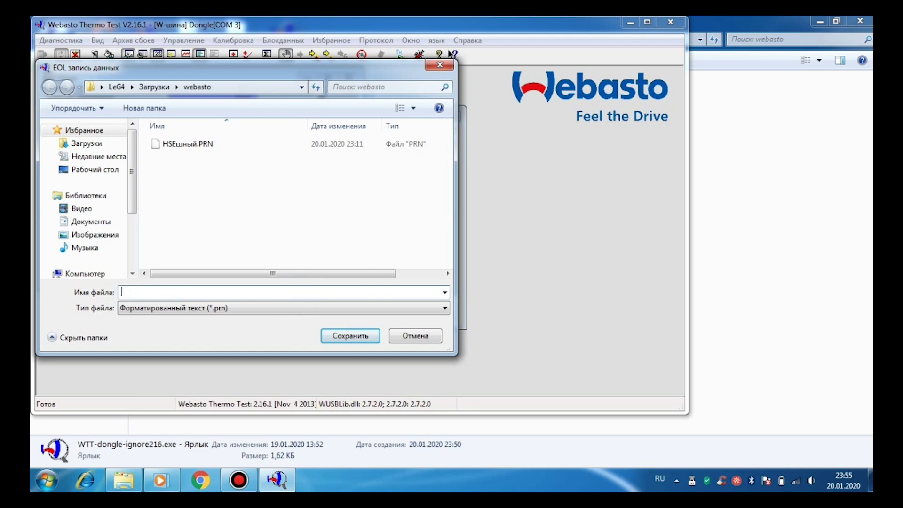
pyautogui.click(349, 336)
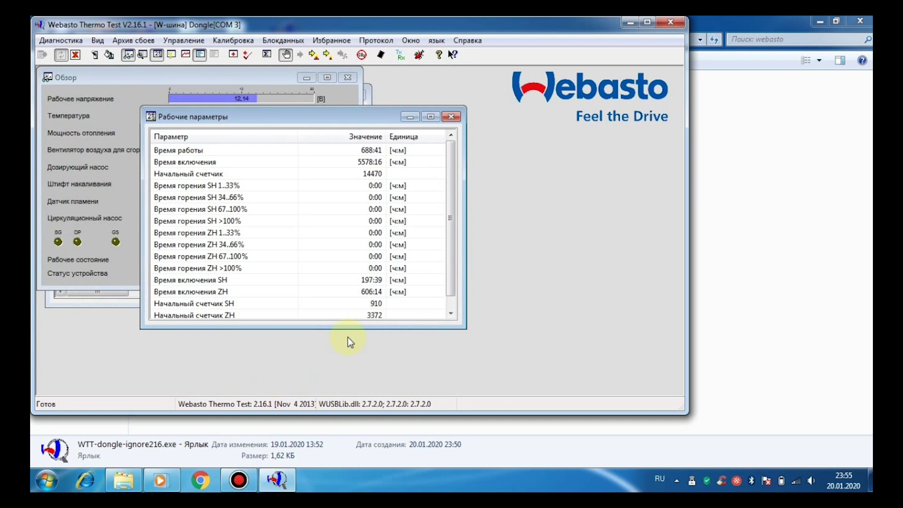
# Step: Switch to the webasto folder, duplicate damp877.prn and name the duplicate damp877_copy
pyautogui.click(728, 245)
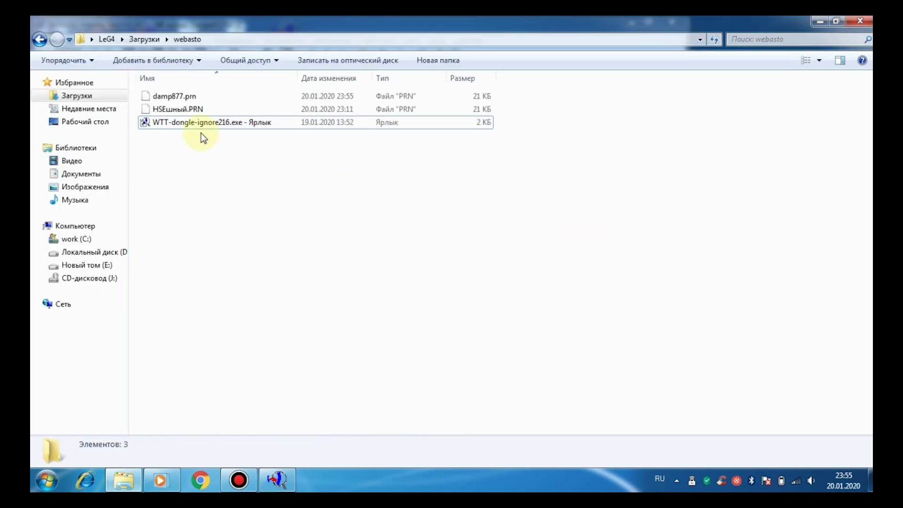
pyautogui.click(182, 95)
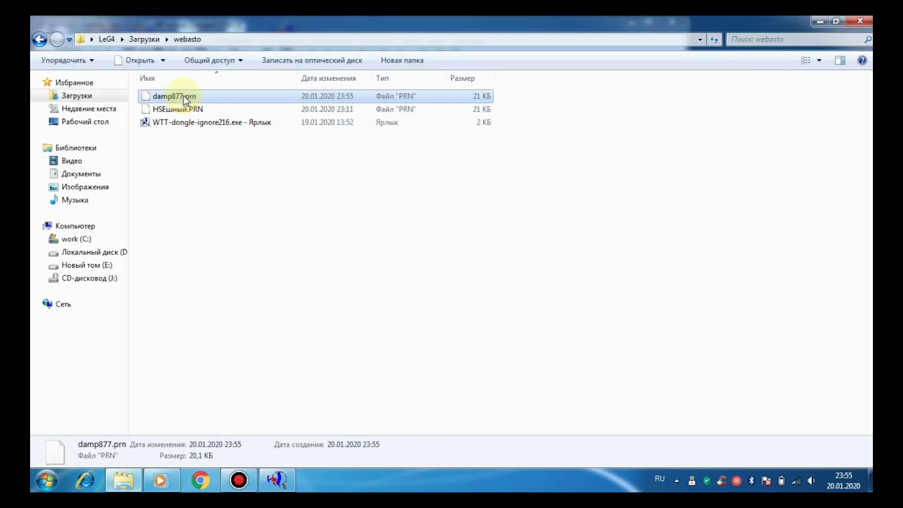
pyautogui.hotkey('ctrl', 'c')
pyautogui.hotkey('ctrl', 'v')
pyautogui.click(207, 97)
pyautogui.write('damp877_copy')
pyautogui.press('Return')
# Step: Start Microsoft Excel 2007 and begin a text import of damp877_copy.prn into the blank workbook
pyautogui.click(47, 479)
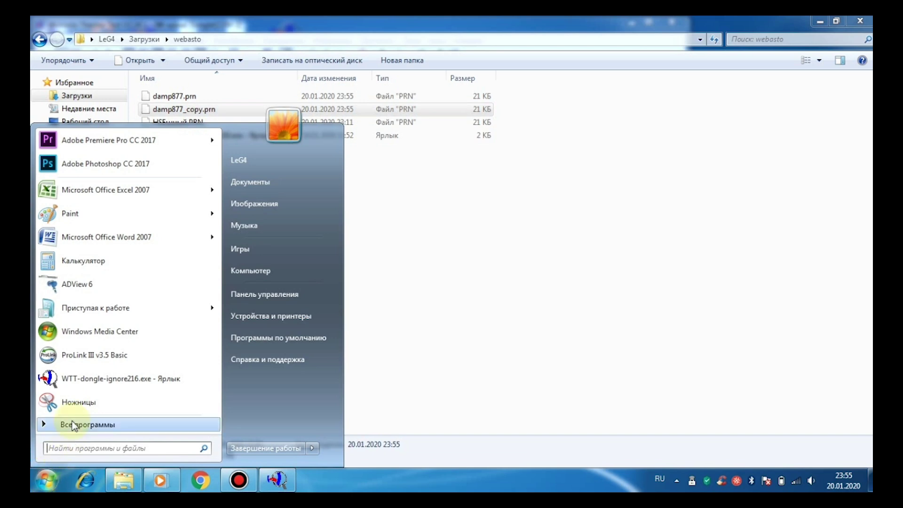
pyautogui.click(96, 194)
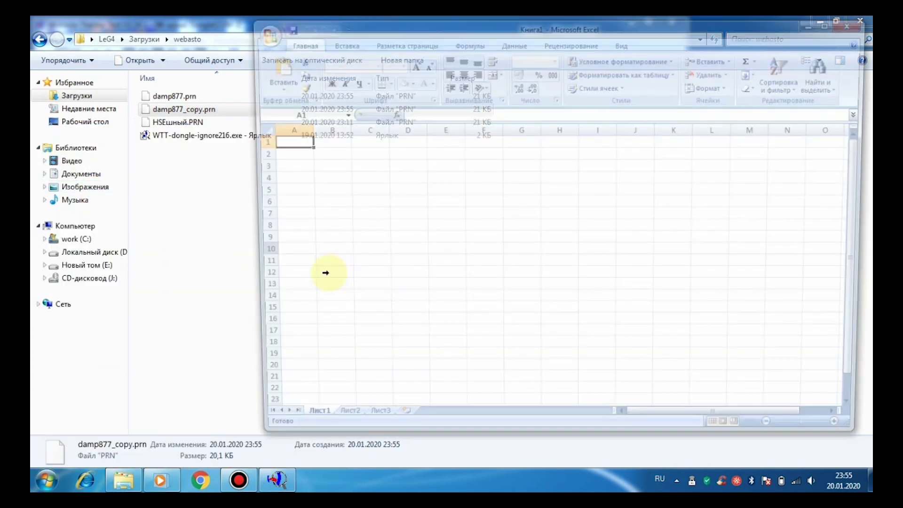
pyautogui.click(517, 42)
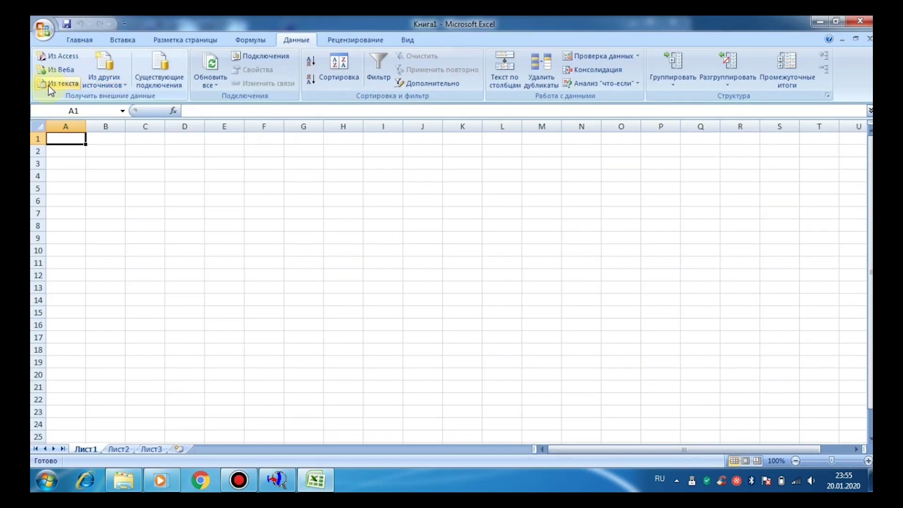
pyautogui.click(49, 84)
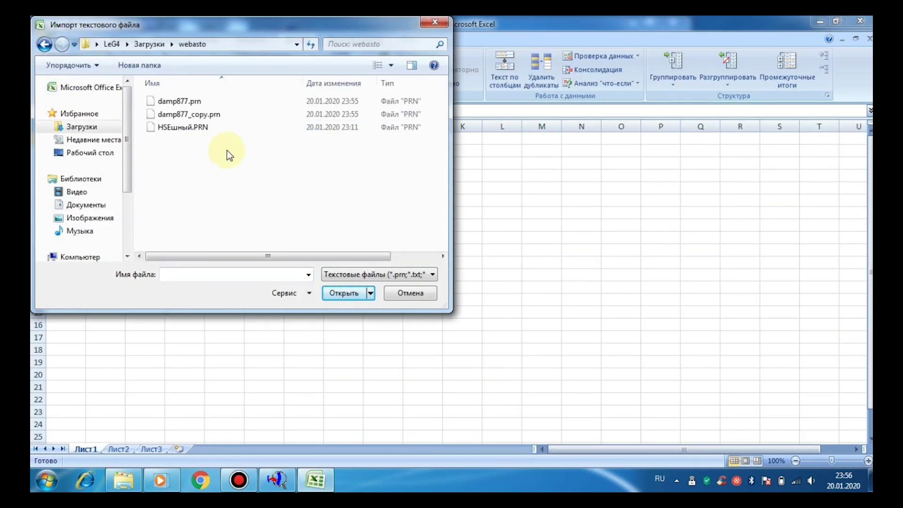
pyautogui.click(189, 116)
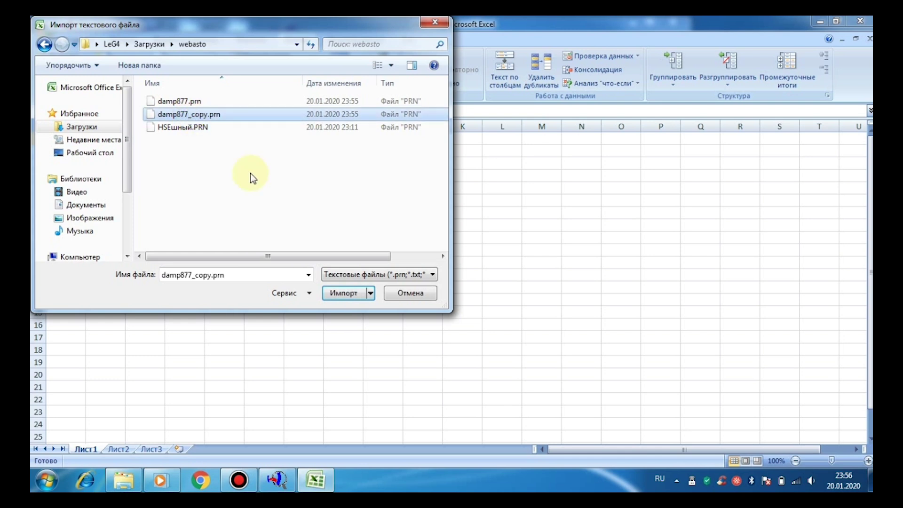
pyautogui.click(342, 293)
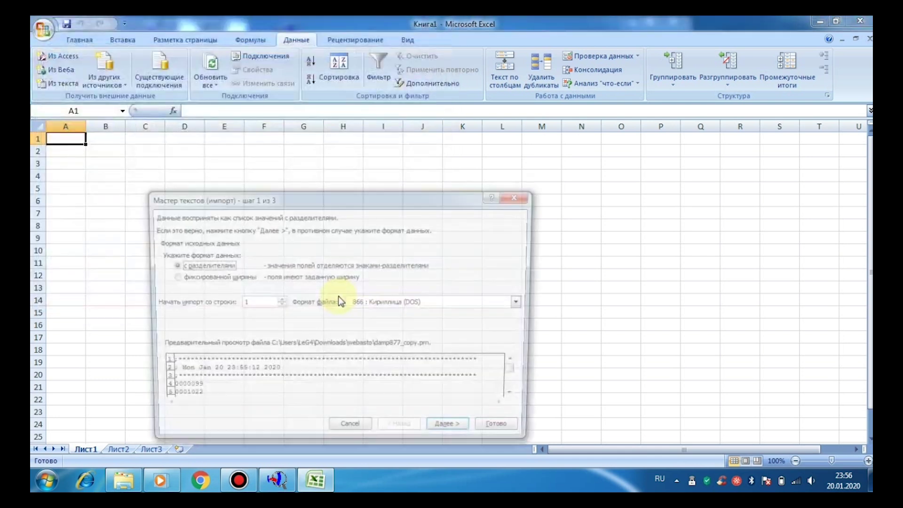
# Step: Import the data as tab-delimited, with the first two columns formatted as text, placing it on the existing sheet at cell A1
pyautogui.click(451, 435)
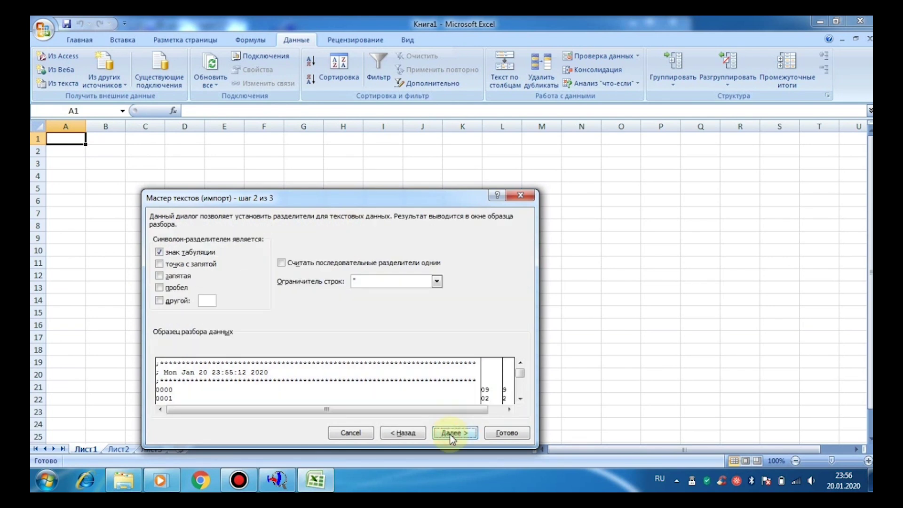
pyautogui.click(451, 436)
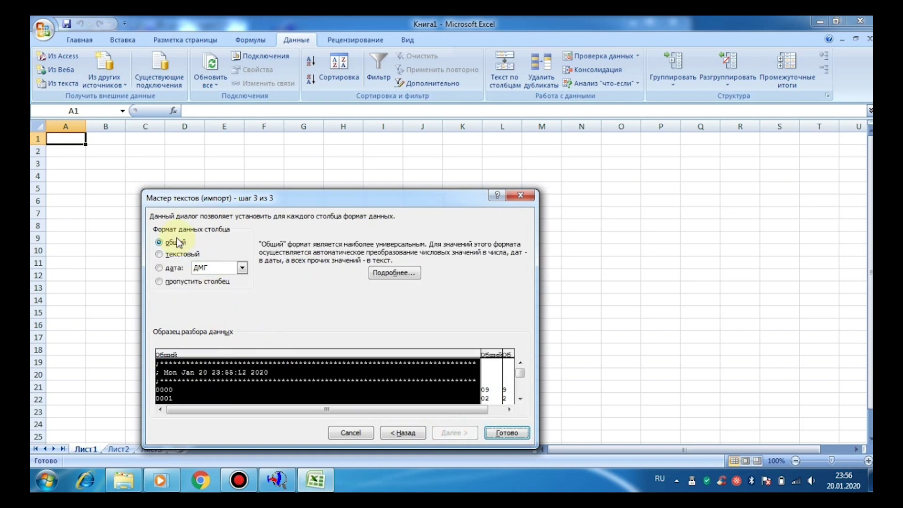
pyautogui.click(172, 255)
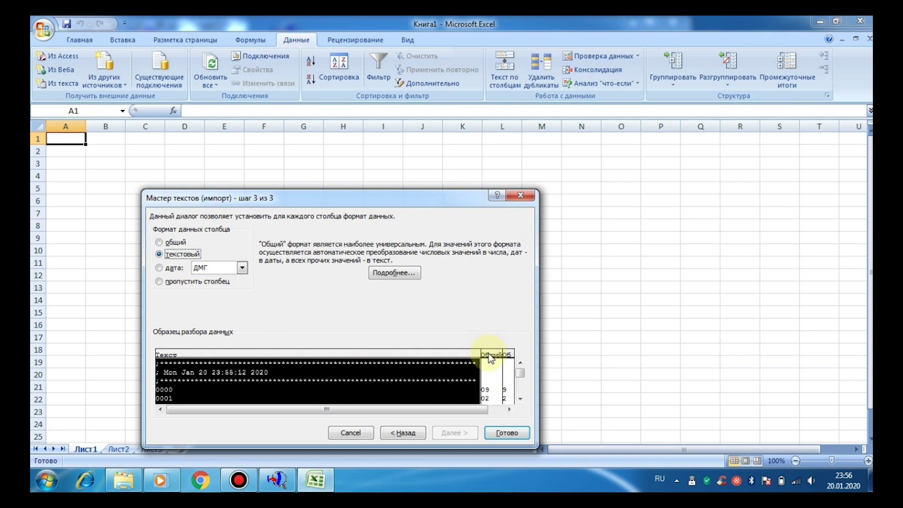
pyautogui.click(489, 354)
pyautogui.click(170, 254)
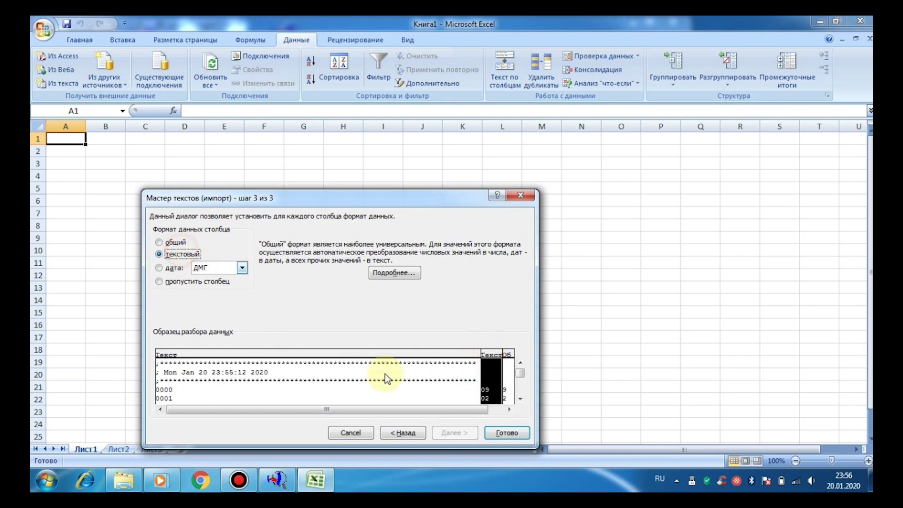
pyautogui.click(494, 433)
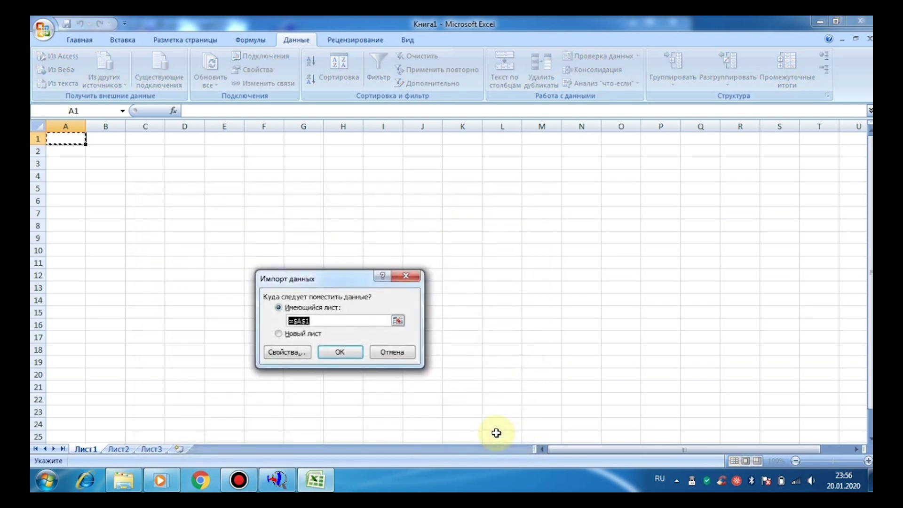
pyautogui.click(343, 353)
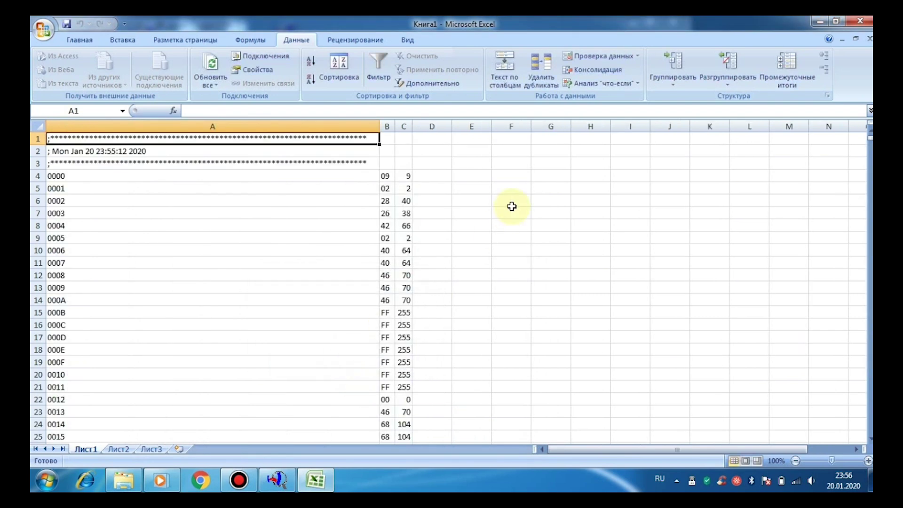
pyautogui.click(458, 177)
pyautogui.click(458, 185)
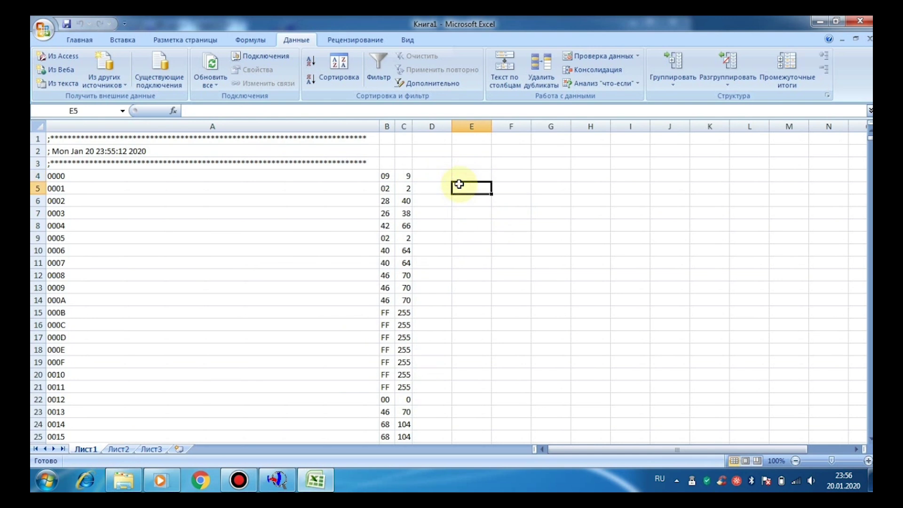
# Step: Enter the formula =C5*256+C4 in cell E5 to combine two adjacent bytes into one decimal value
pyautogui.write('=')
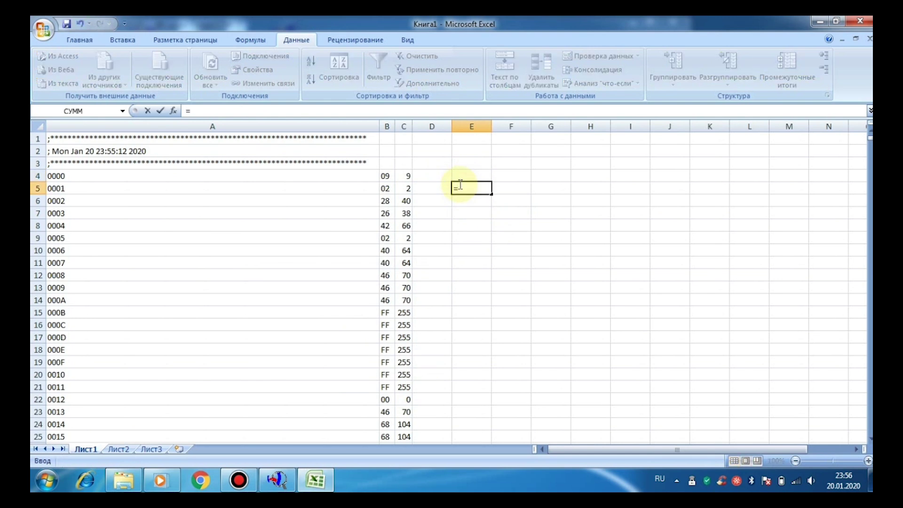
pyautogui.click(407, 188)
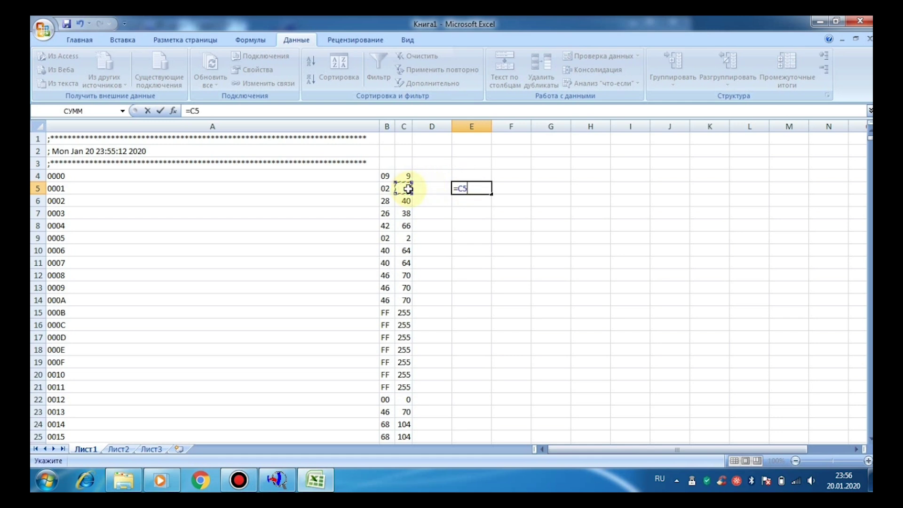
pyautogui.write('*256+')
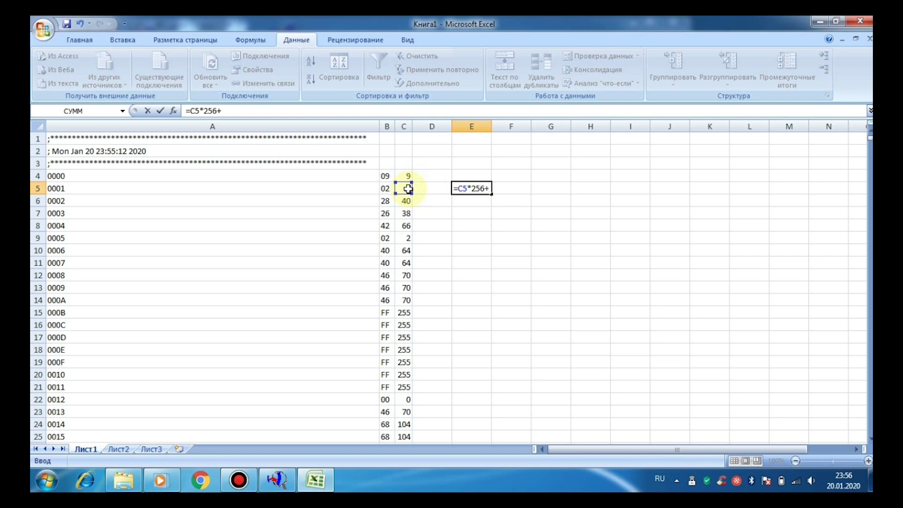
pyautogui.click(403, 175)
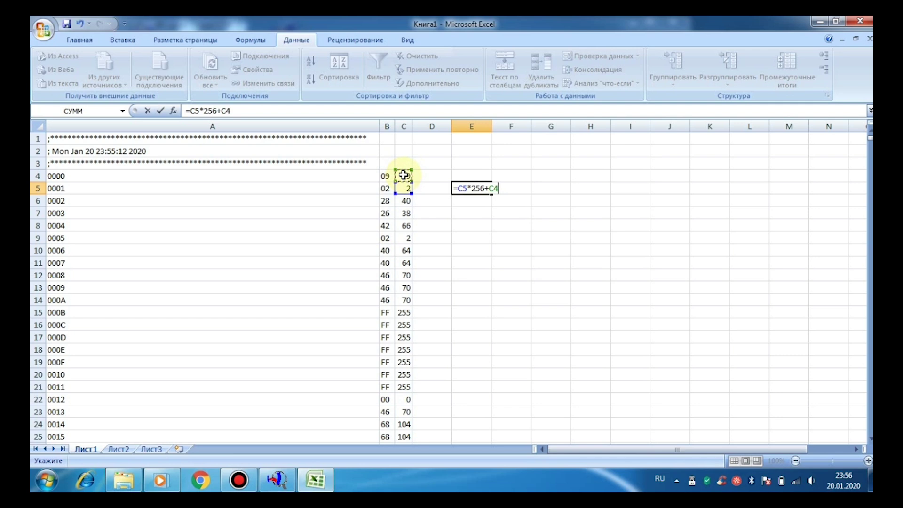
pyautogui.press('Return')
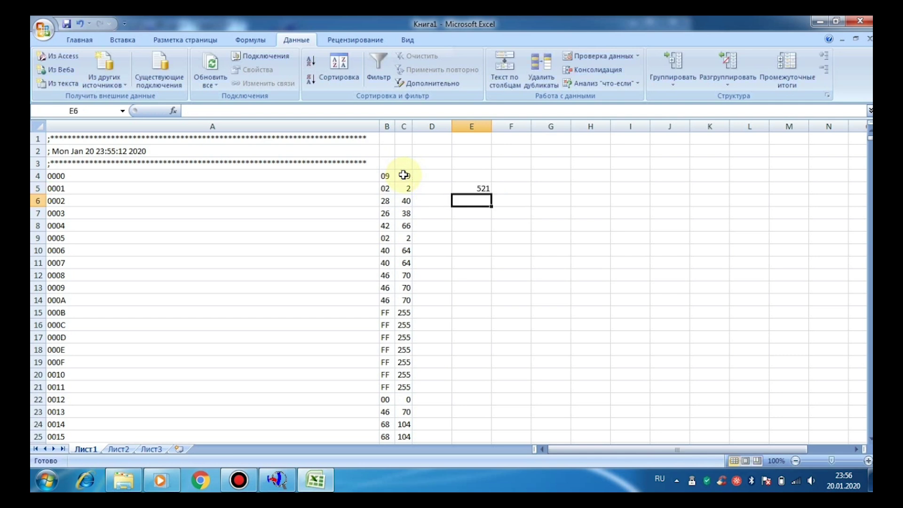
# Step: Fill the formula in E5 down column E to the last data row, 1683
pyautogui.click(482, 187)
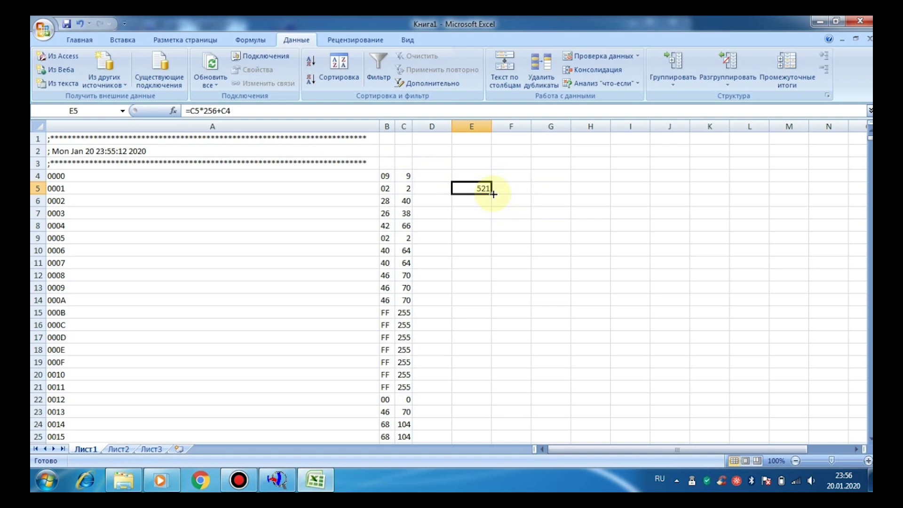
pyautogui.moveTo(492, 193); pyautogui.dragTo(466, 476)
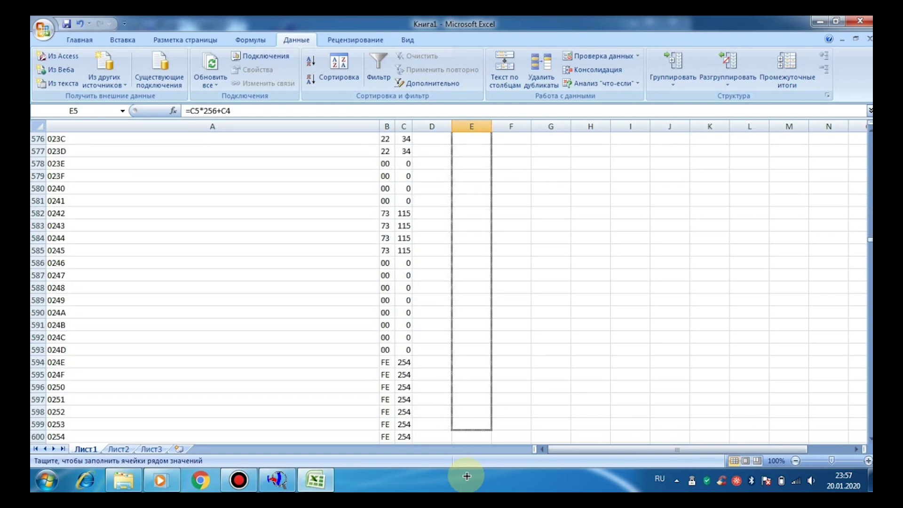
pyautogui.moveTo(467, 476); pyautogui.dragTo(448, 227)
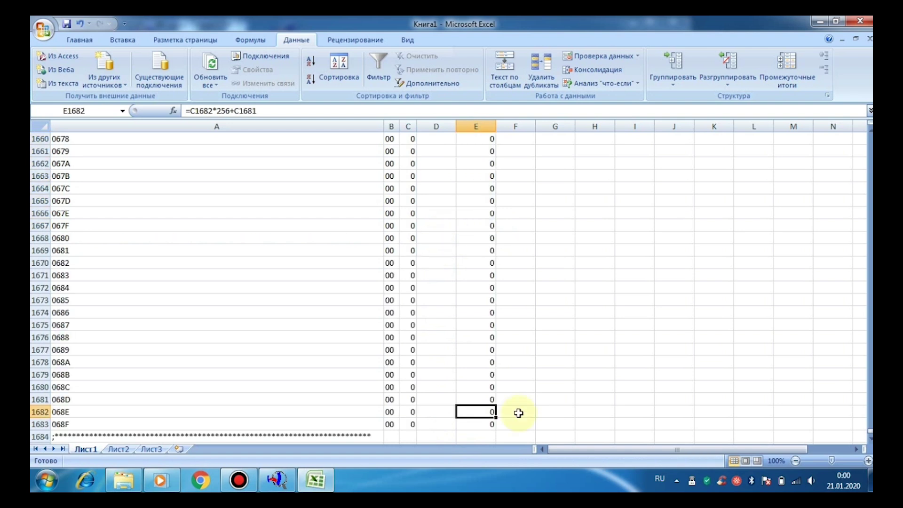
# Step: Search the sheet's formulas for 688, listing all matches and moving through them
pyautogui.hotkey('ctrl', 'f')
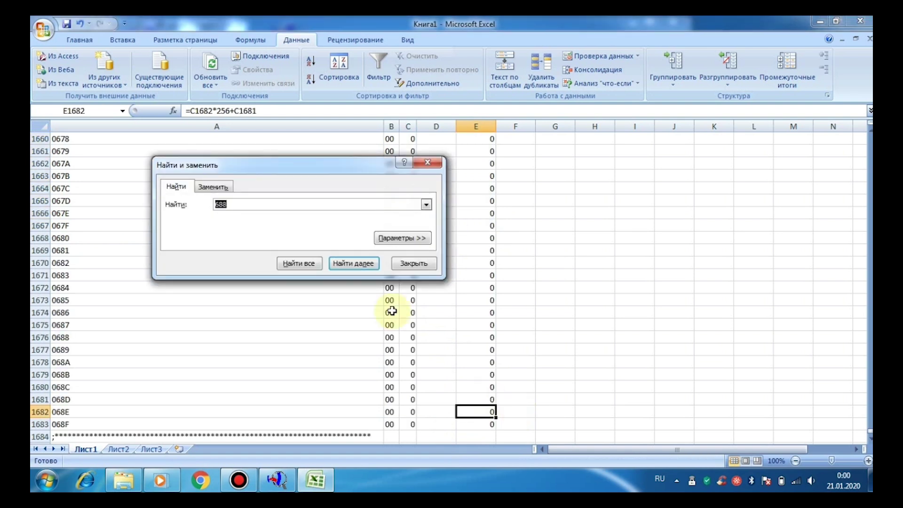
pyautogui.click(304, 267)
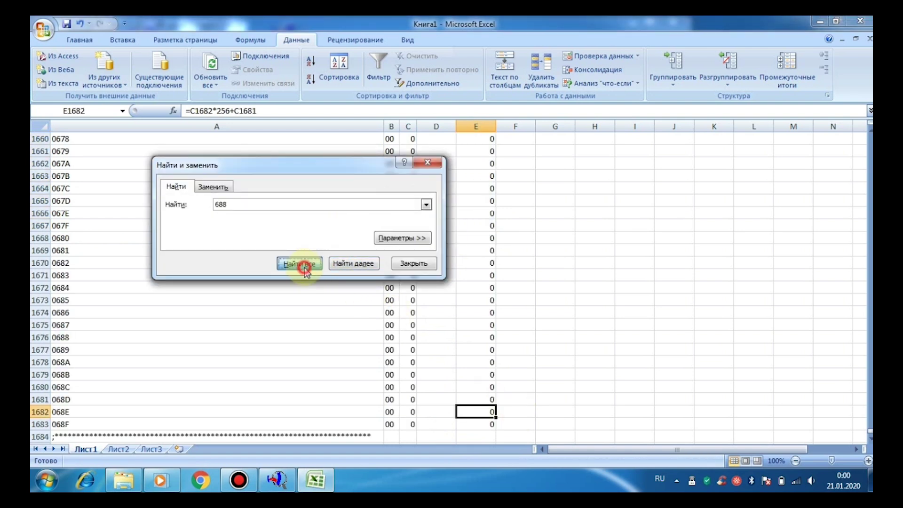
pyautogui.click(347, 267)
pyautogui.click(347, 266)
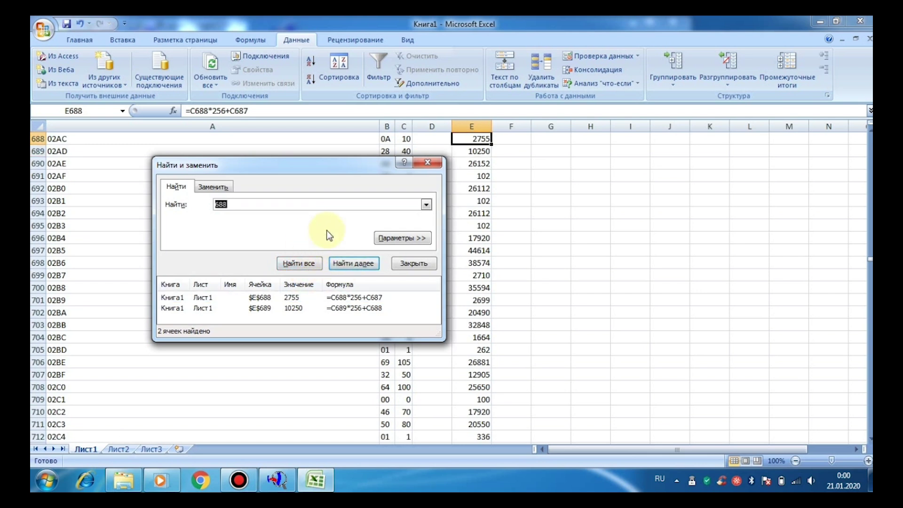
# Step: Search for 688 in cell values instead of formulas, moving through the matches to the cell that equals exactly 688, and close the search
pyautogui.click(384, 238)
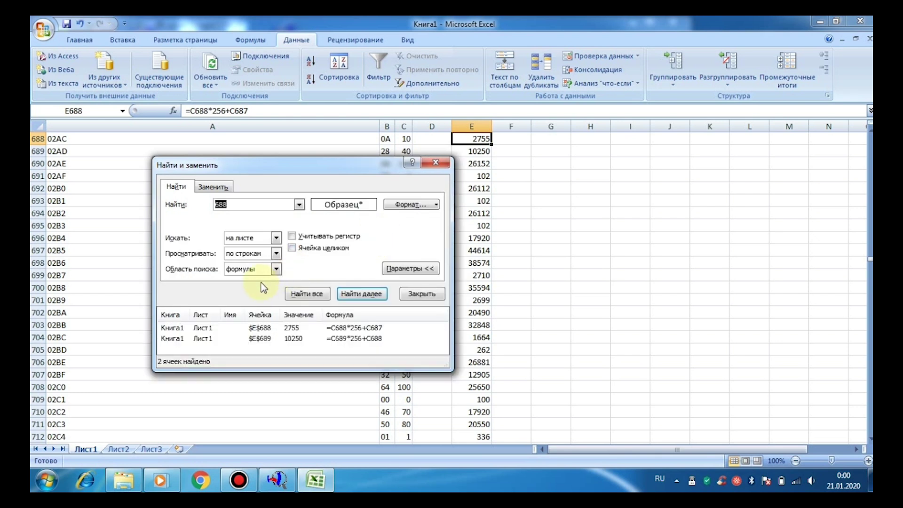
pyautogui.click(226, 271)
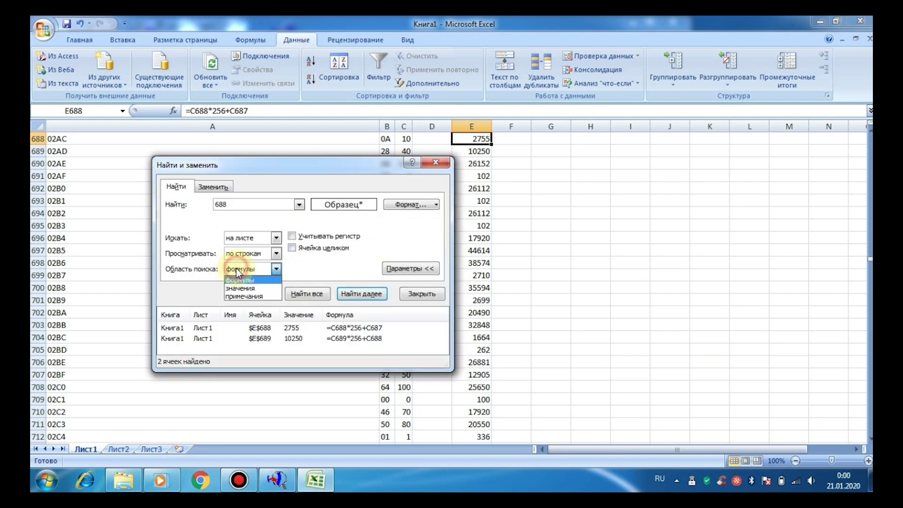
pyautogui.click(238, 287)
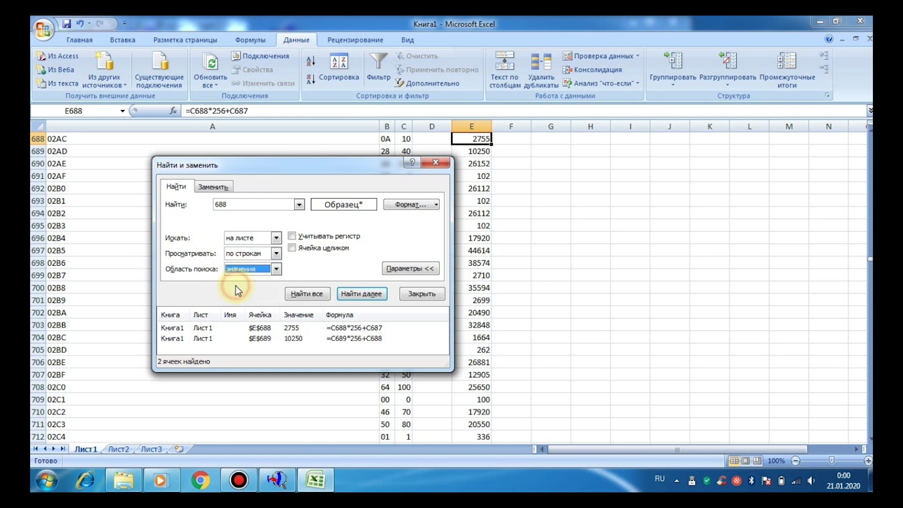
pyautogui.click(296, 293)
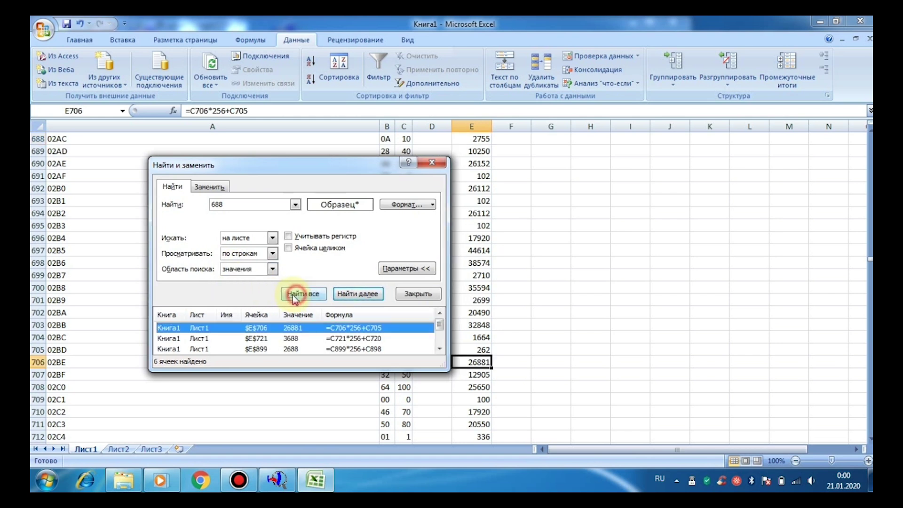
pyautogui.click(357, 293)
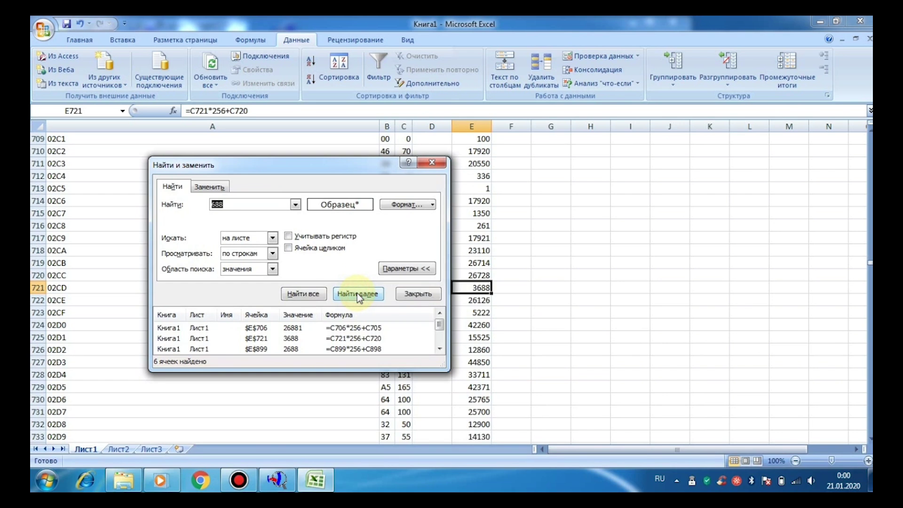
pyautogui.click(357, 293)
pyautogui.click(357, 292)
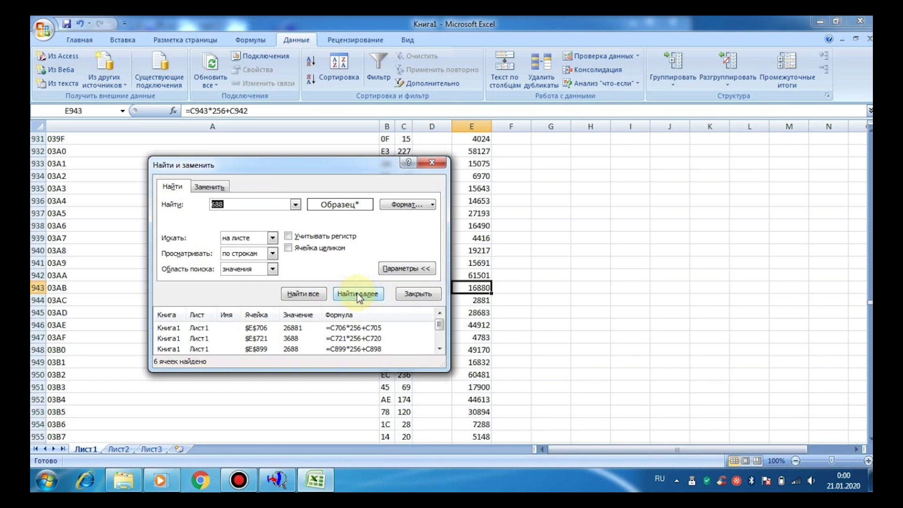
pyautogui.click(357, 293)
pyautogui.click(357, 294)
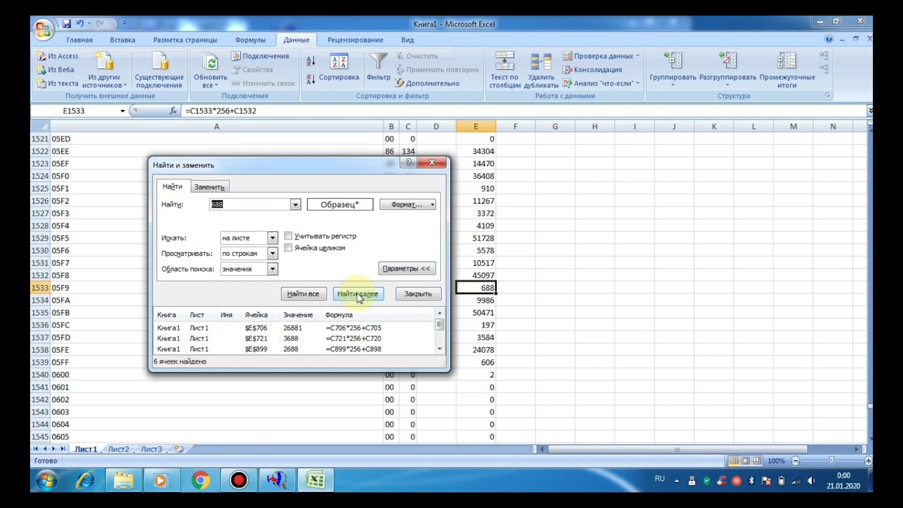
pyautogui.click(431, 162)
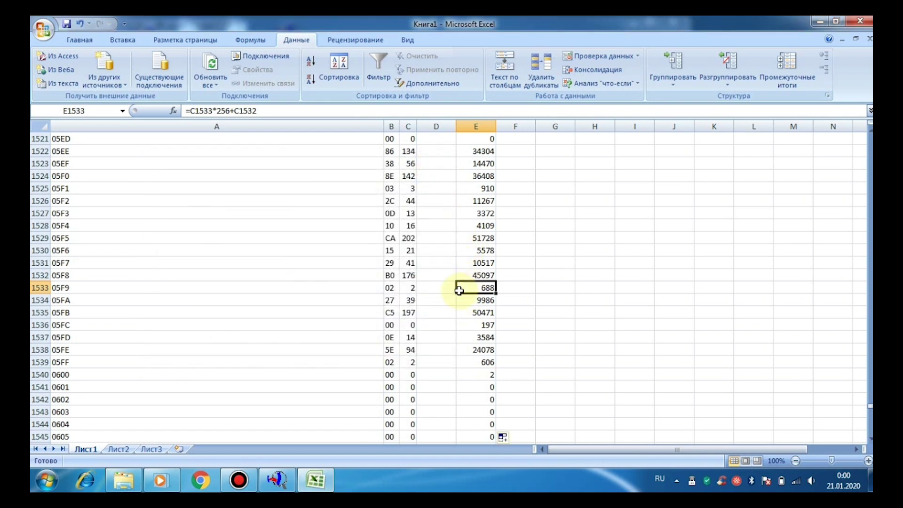
# Step: Examine rows 1532 and 1533, comparing the addresses and the hex and decimal bytes that form the combined value 688
pyautogui.click(34, 288)
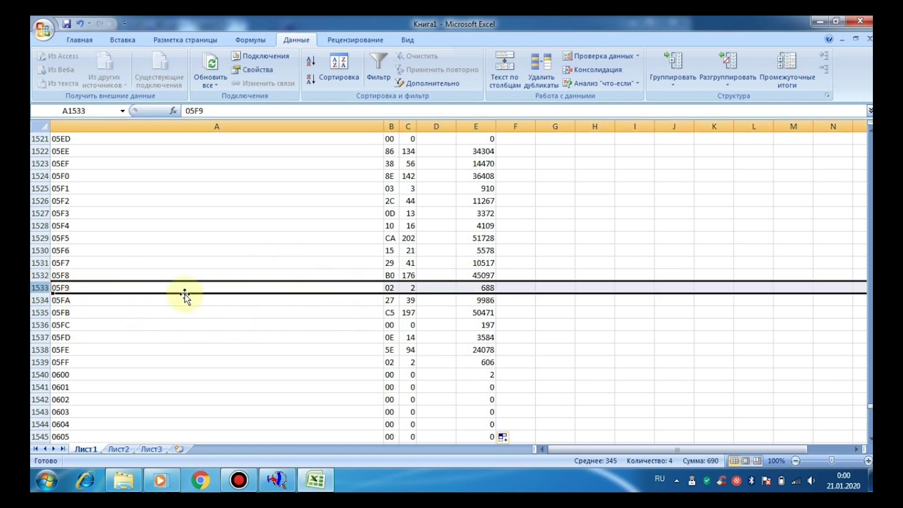
pyautogui.click(34, 277)
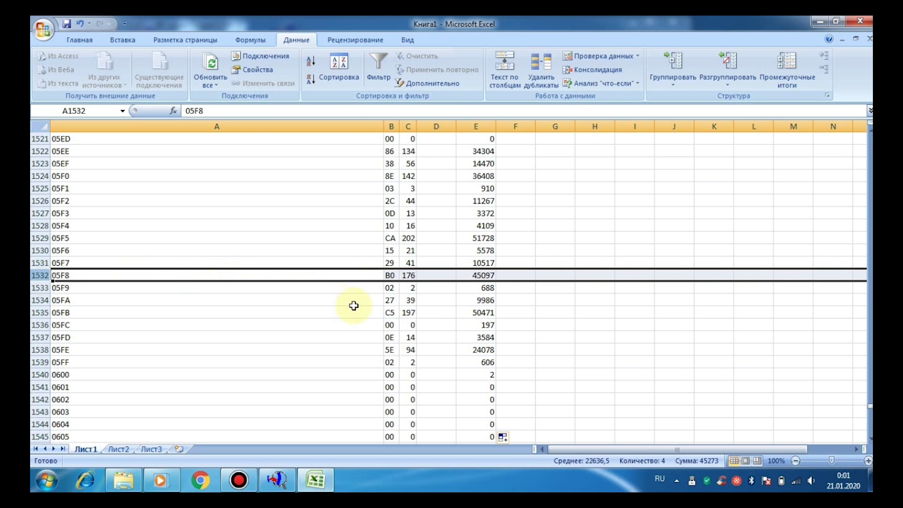
pyautogui.click(408, 288)
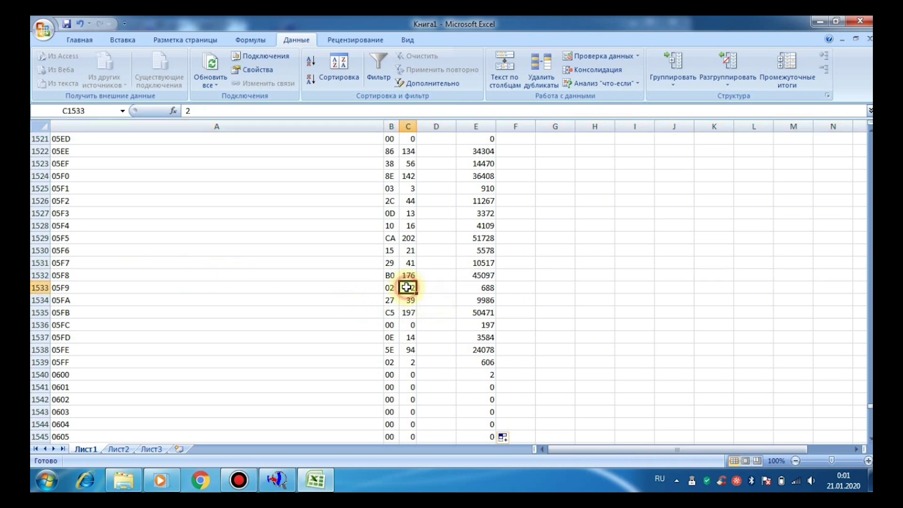
pyautogui.click(405, 276)
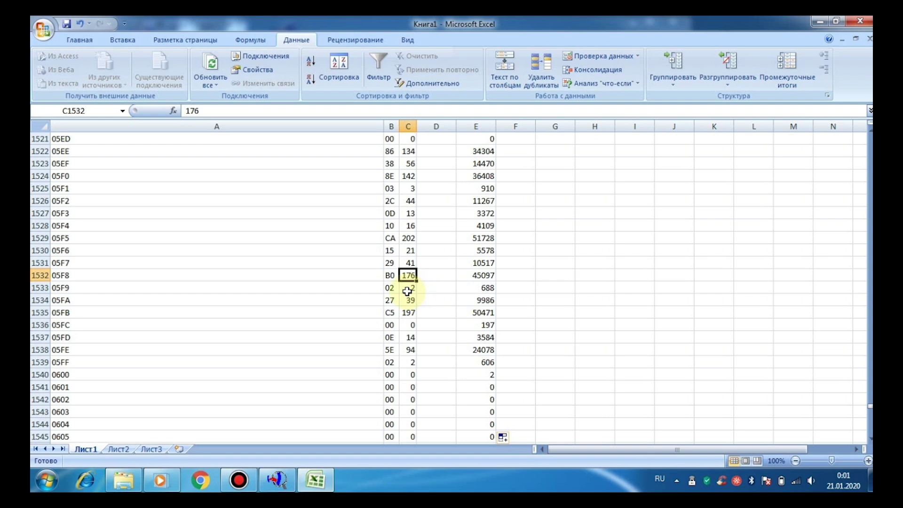
pyautogui.click(475, 287)
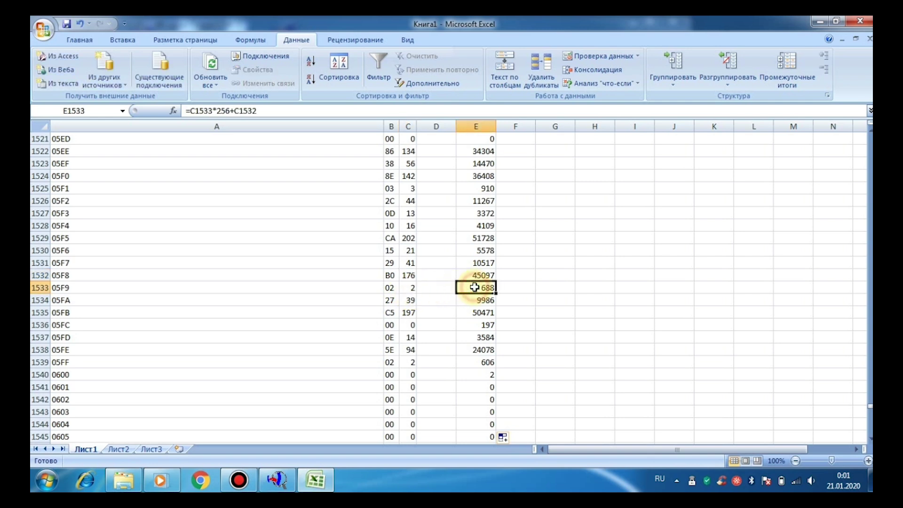
pyautogui.click(407, 275)
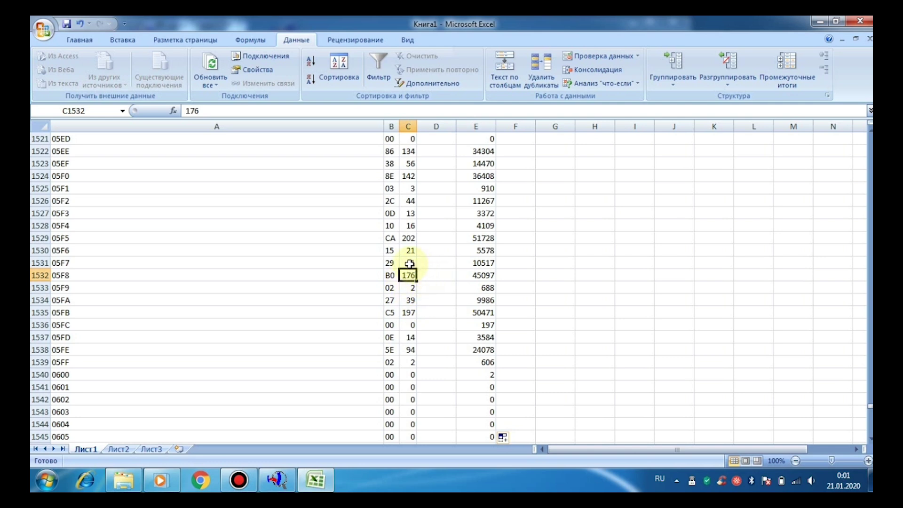
pyautogui.click(408, 263)
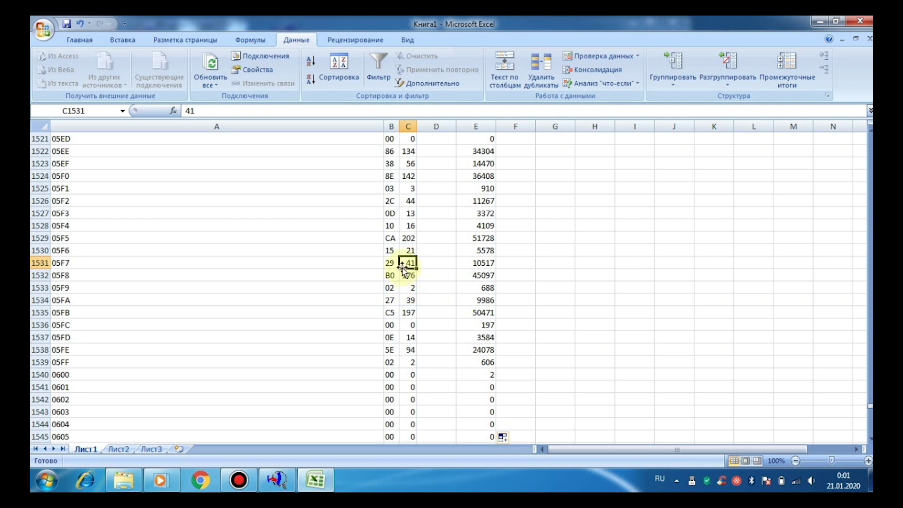
pyautogui.click(389, 276)
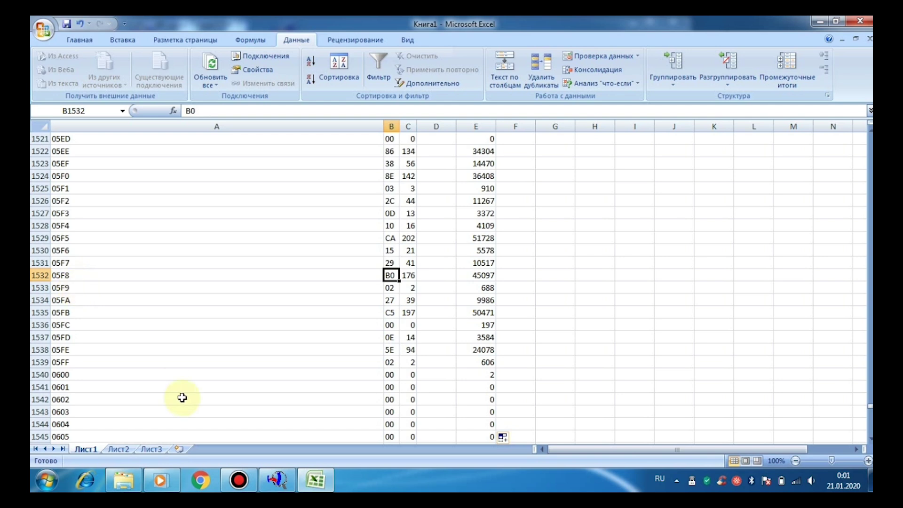
# Step: Switch to the webasto folder and open damp877_copy.prn in Notepad without making it the default program for that file type
pyautogui.click(124, 481)
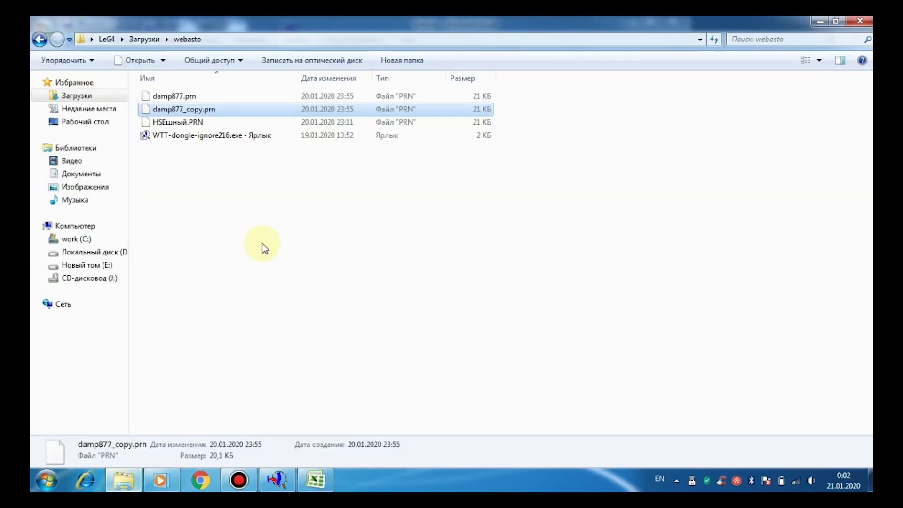
pyautogui.rightClick(198, 113)
pyautogui.click(221, 118)
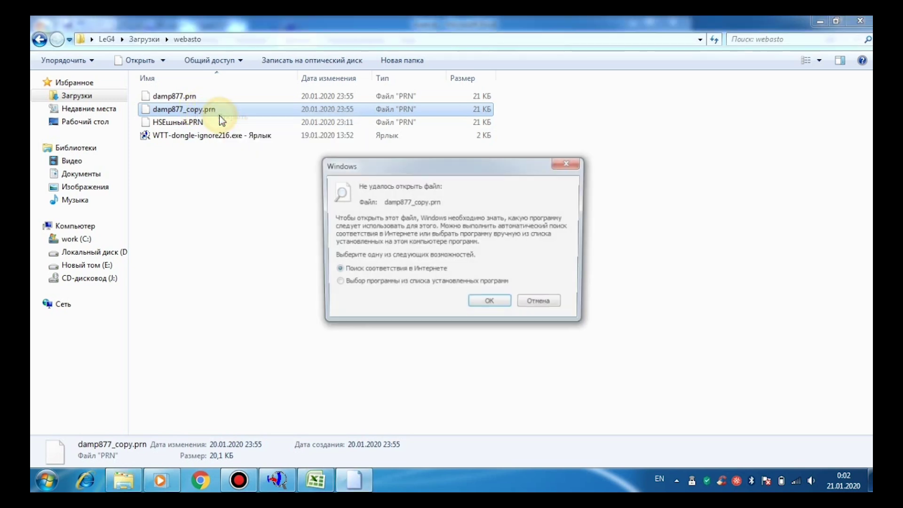
pyautogui.click(360, 282)
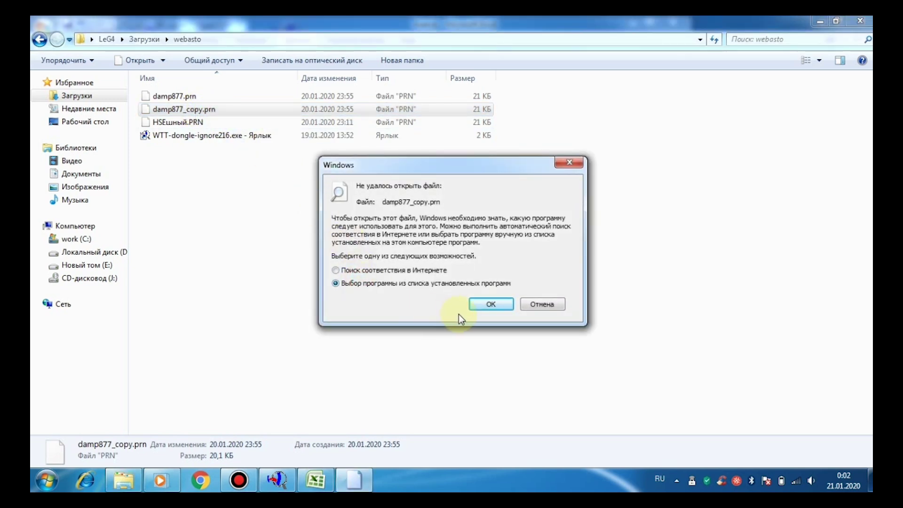
pyautogui.click(481, 305)
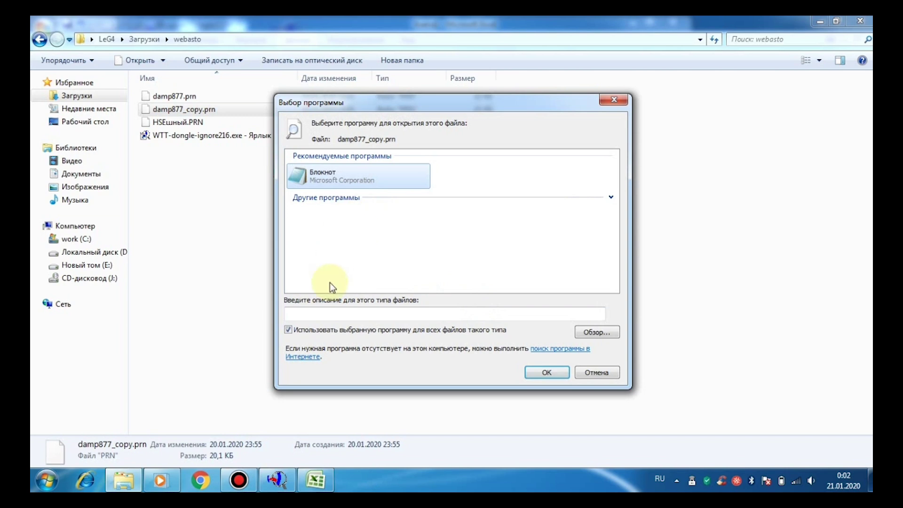
pyautogui.click(320, 331)
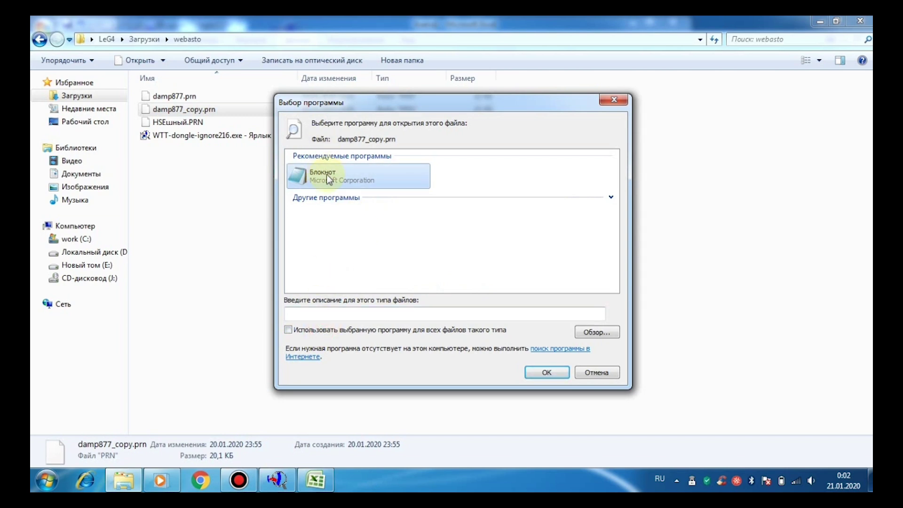
pyautogui.click(536, 372)
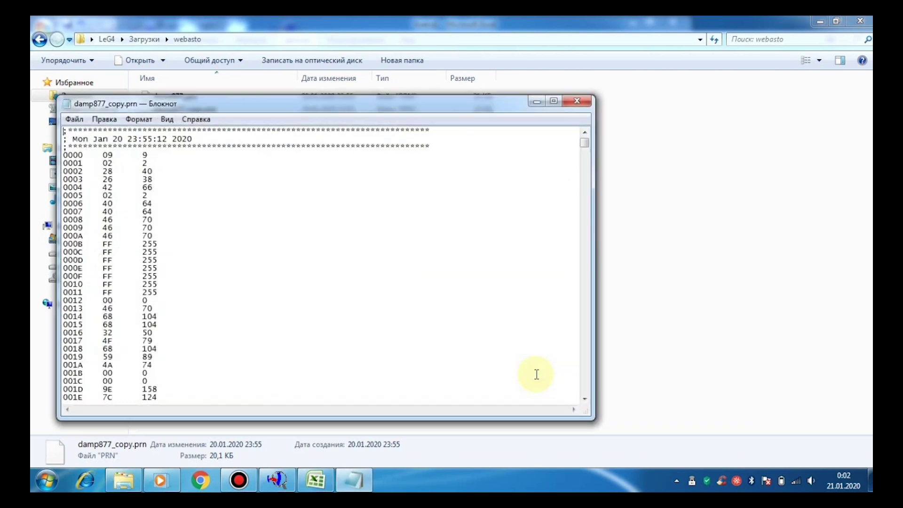
# Step: Find address 05f8 in damp877_copy.prn, close the search, and bring the neighbouring 05F9 row into view
pyautogui.hotkey('ctrl', 'f')
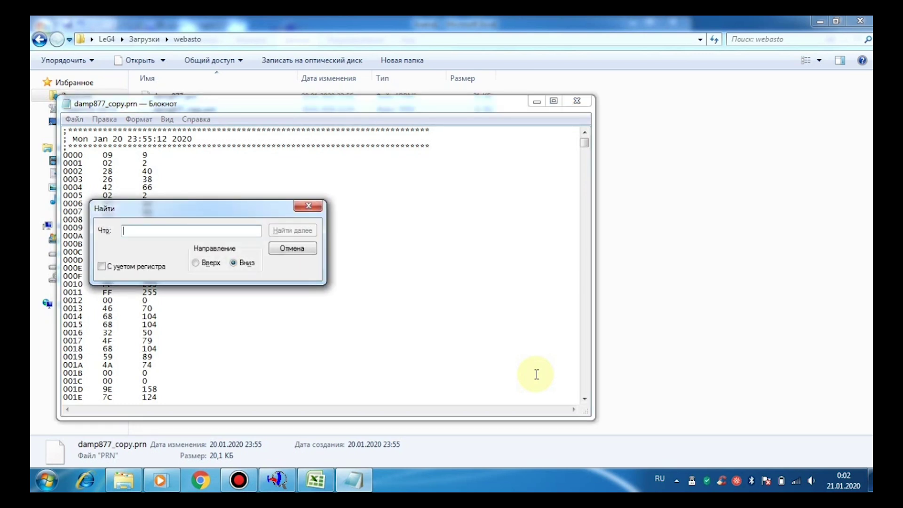
pyautogui.write('05f8')
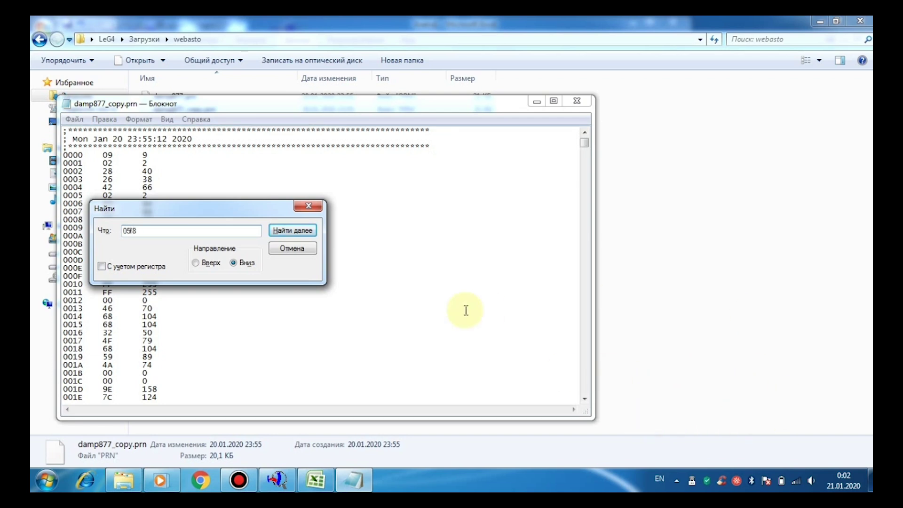
pyautogui.click(295, 232)
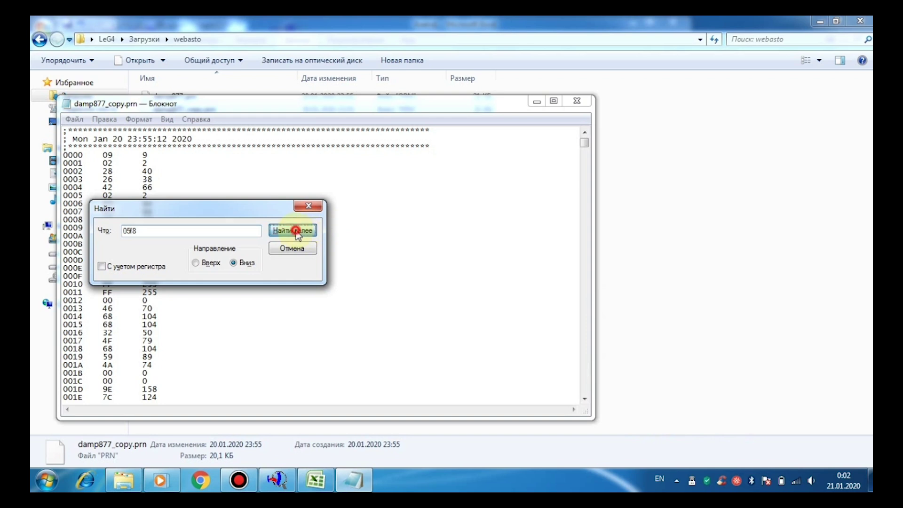
pyautogui.click(308, 205)
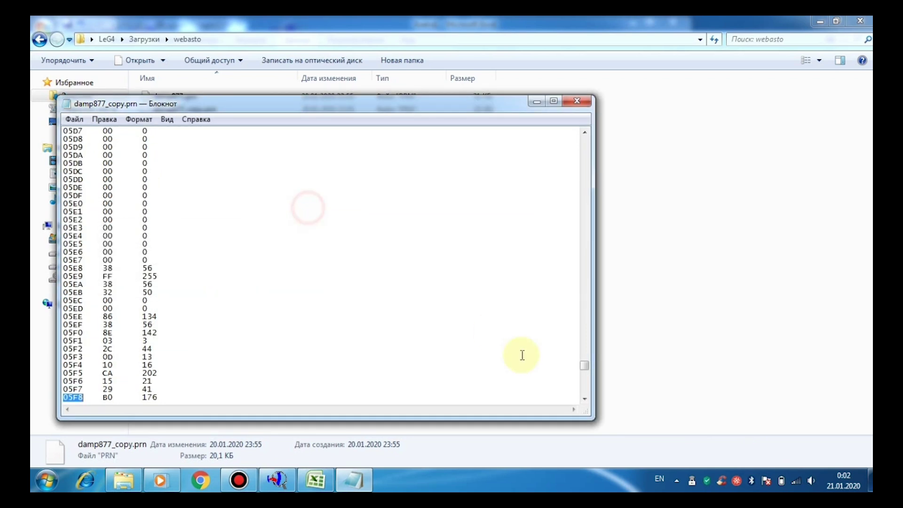
pyautogui.click(585, 399)
pyautogui.click(584, 399)
pyautogui.click(585, 398)
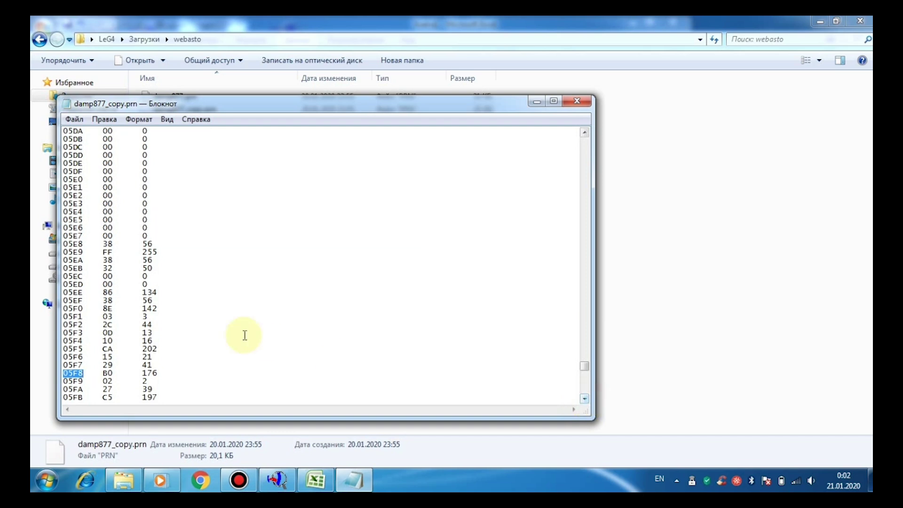
# Step: Set the hexadecimal byte at address 05F8 to 00 and its decimal value to 0
pyautogui.click(109, 371)
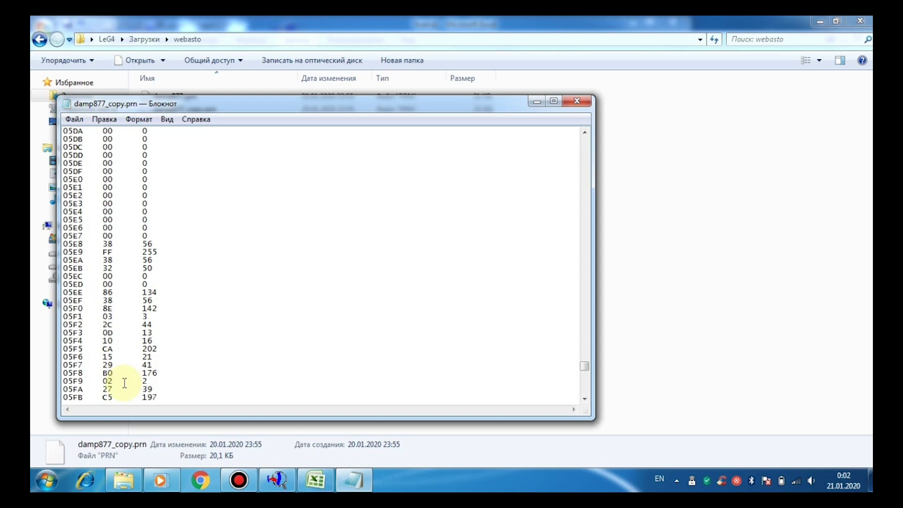
pyautogui.press('BackSpace')
pyautogui.press('BackSpace')
pyautogui.write('00')
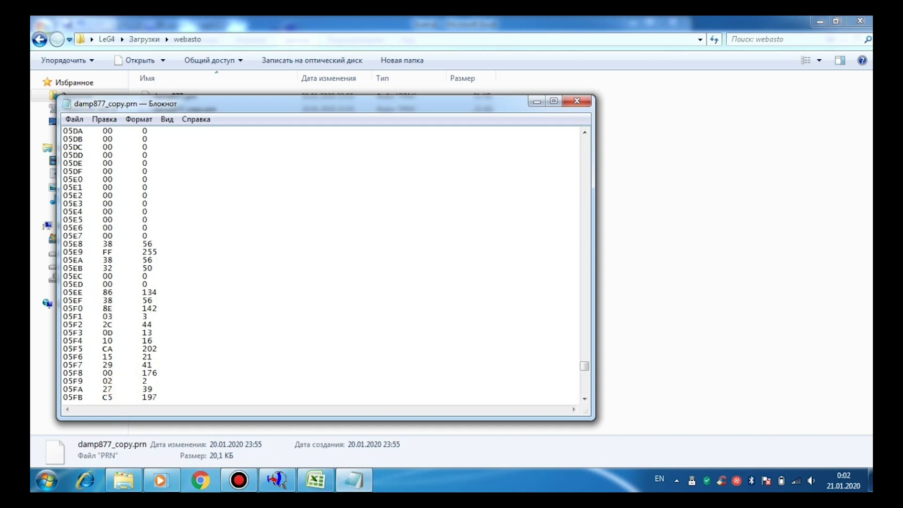
pyautogui.click(156, 373)
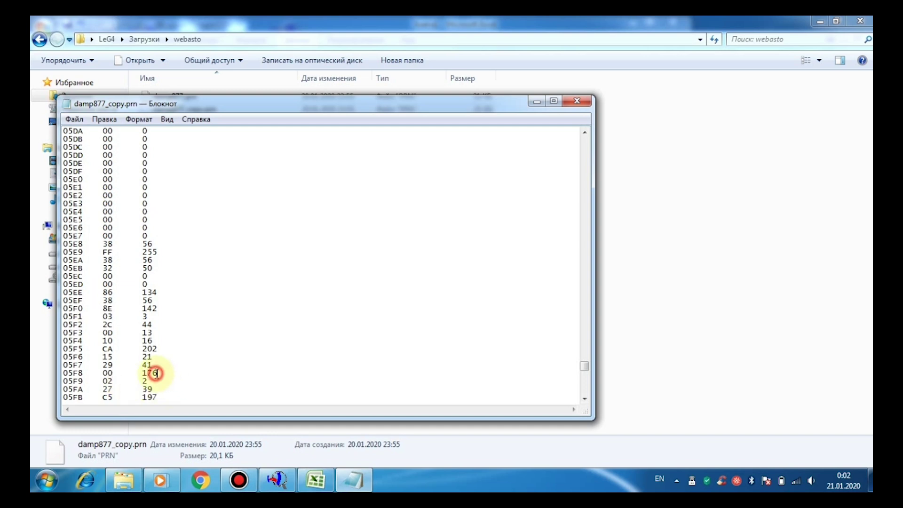
pyautogui.press('BackSpace')
pyautogui.press('BackSpace')
pyautogui.press('BackSpace')
pyautogui.write('0')
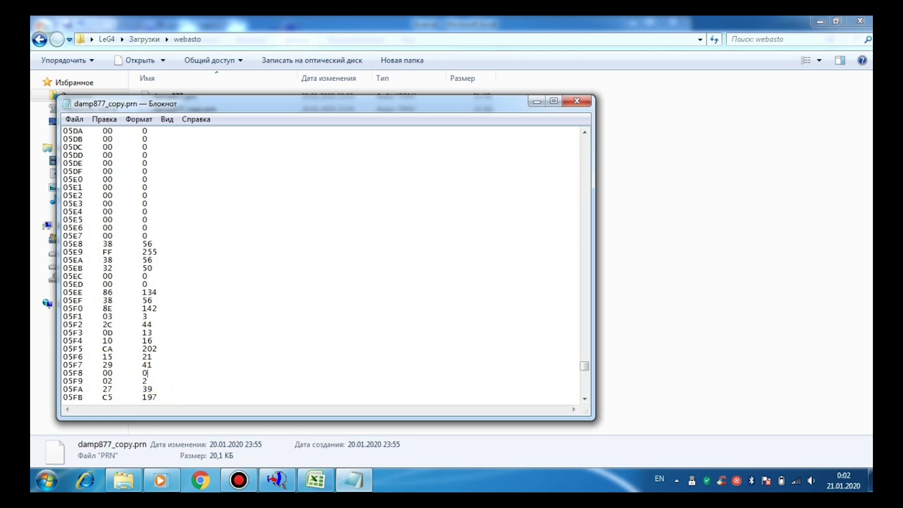
# Step: Set the hexadecimal byte at address 05F9 to 00 and its decimal value to 0
pyautogui.click(113, 381)
pyautogui.write('0')
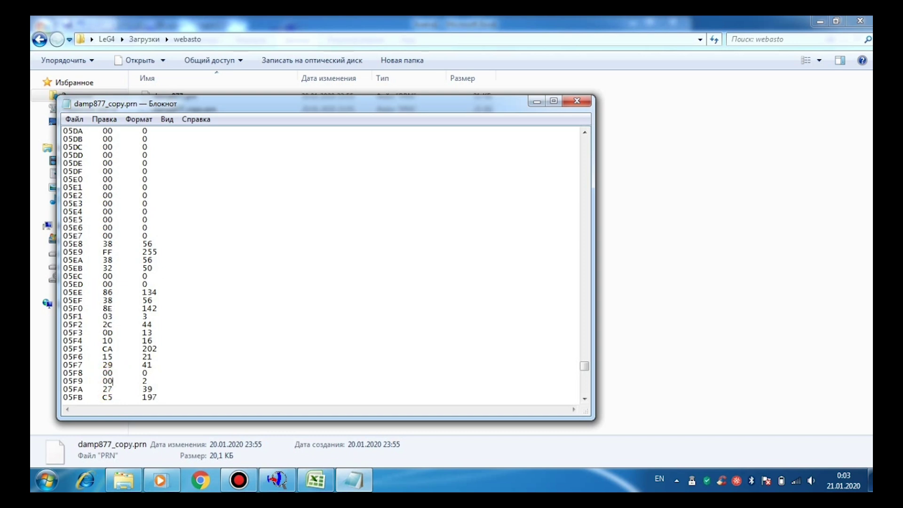
pyautogui.click(146, 381)
pyautogui.write('0')
# Step: Review the edited 05F8 and 05F9 rows and close damp877_copy.prn, saving the changes
pyautogui.moveTo(146, 380); pyautogui.dragTo(142, 348)
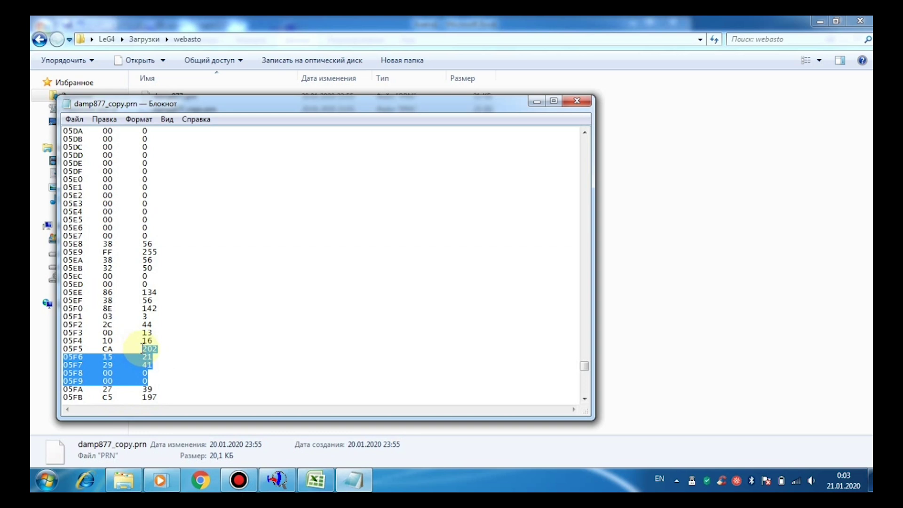
pyautogui.moveTo(143, 349); pyautogui.dragTo(151, 369)
pyautogui.click(157, 375)
pyautogui.click(146, 381)
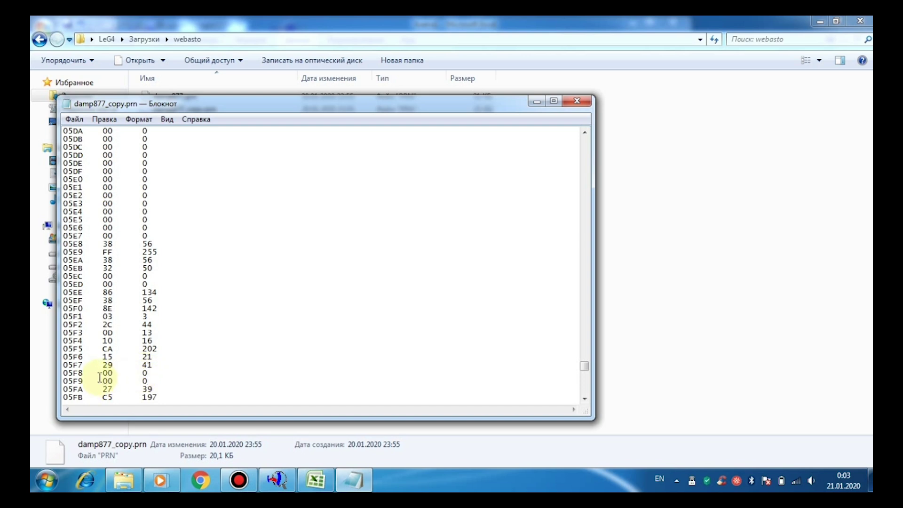
pyautogui.click(63, 373)
pyautogui.moveTo(63, 373); pyautogui.dragTo(155, 380)
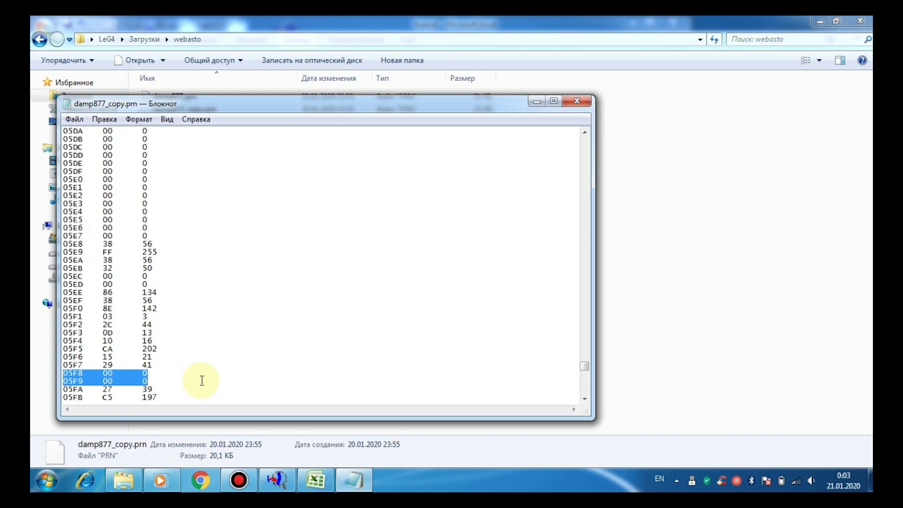
pyautogui.click(572, 101)
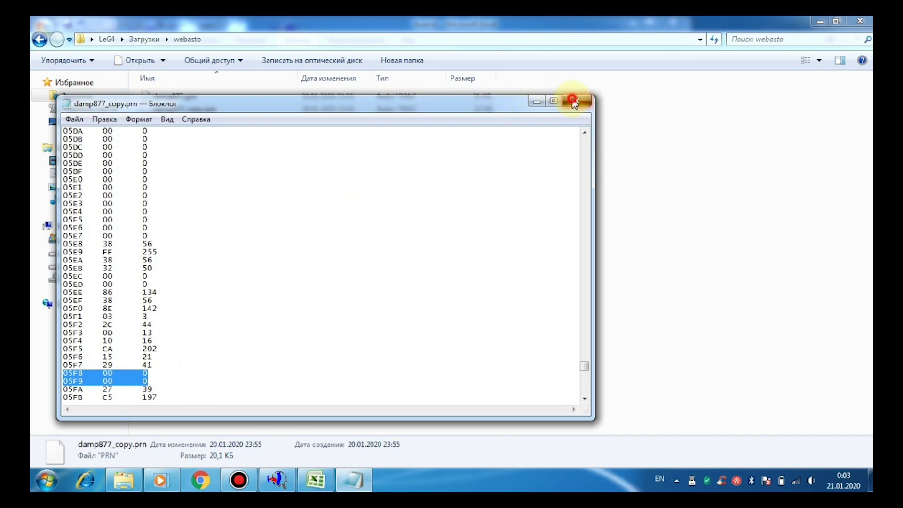
pyautogui.click(382, 257)
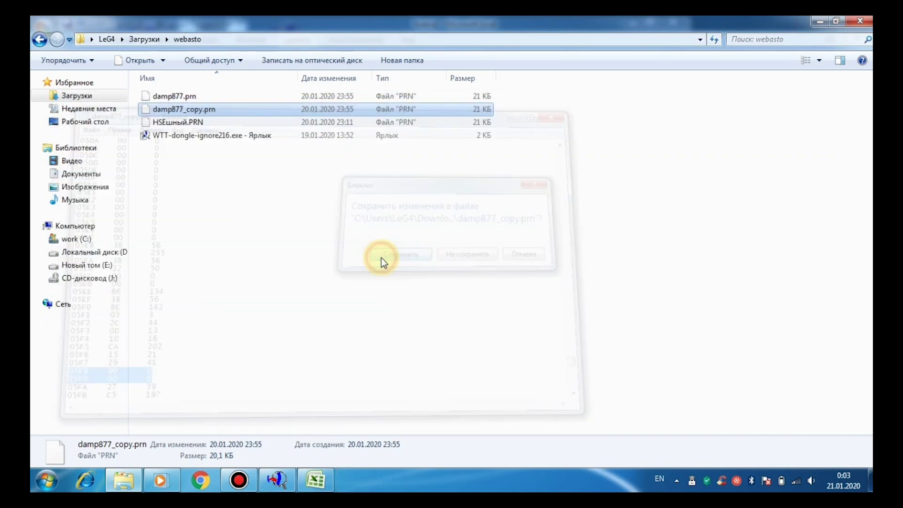
# Step: Switch to Webasto Thermo Test, move the operating parameters window aside, and restart the diagnosis to reread the values
pyautogui.click(279, 478)
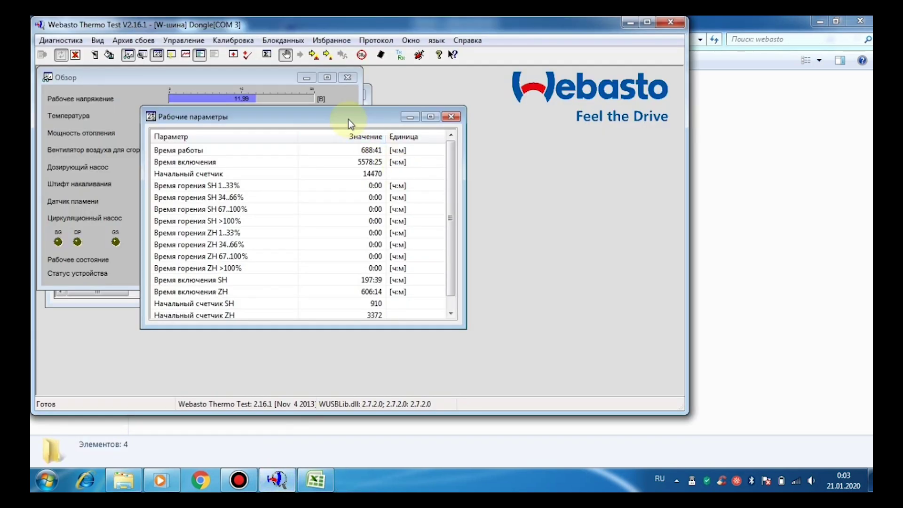
pyautogui.moveTo(349, 119); pyautogui.dragTo(444, 124)
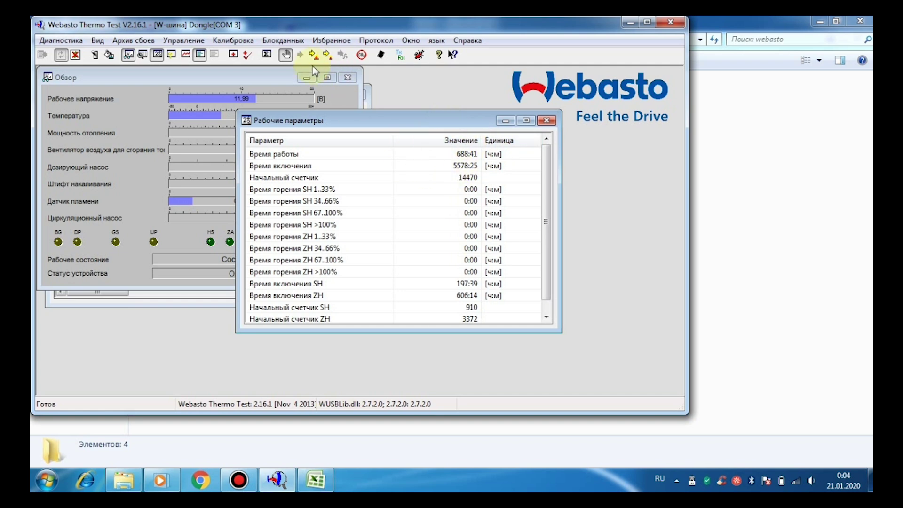
pyautogui.click(75, 55)
pyautogui.click(60, 56)
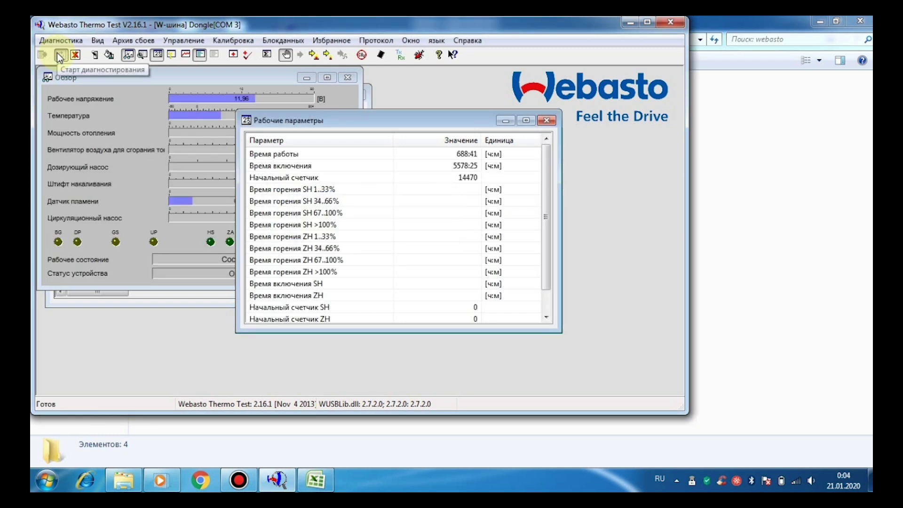
pyautogui.click(57, 53)
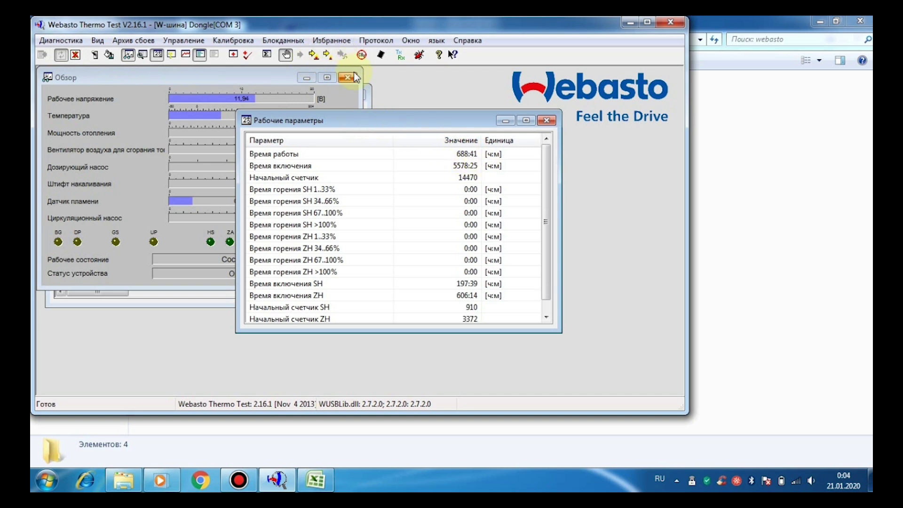
# Step: Load the data block from damp877_copy.prn into working memory with an EEPROM size of 1680 and without a checksum
pyautogui.click(291, 39)
pyautogui.moveTo(297, 53)
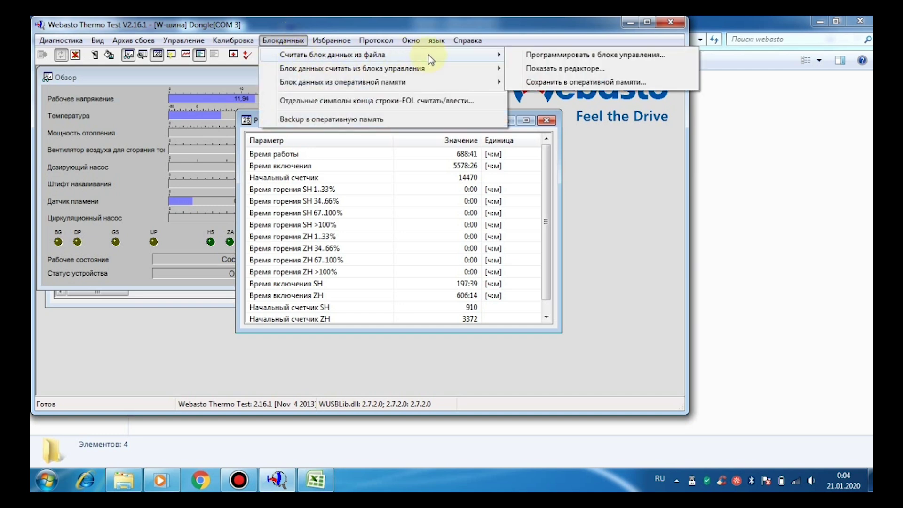
pyautogui.click(544, 82)
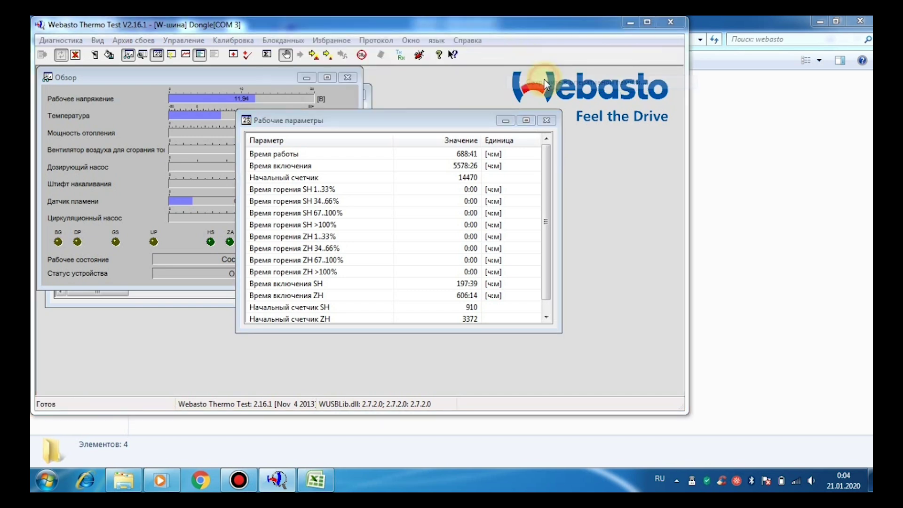
pyautogui.doubleClick(449, 180)
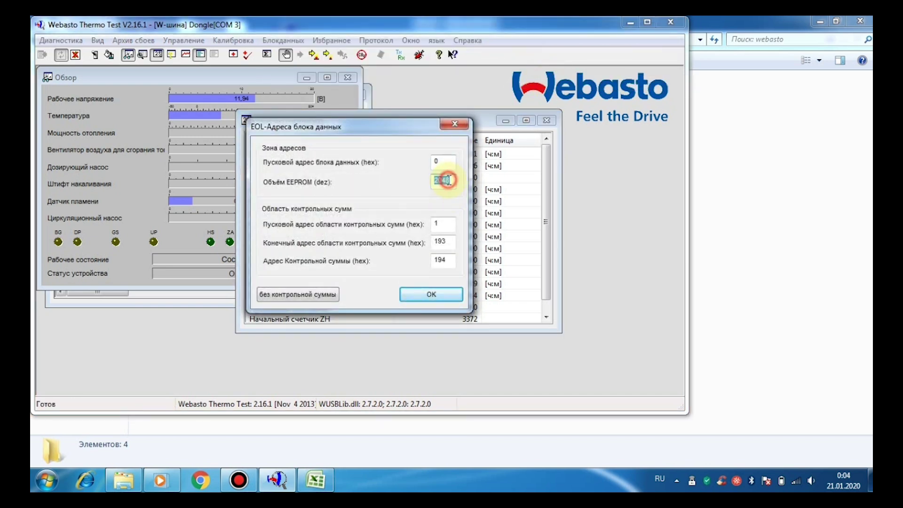
pyautogui.write('1680')
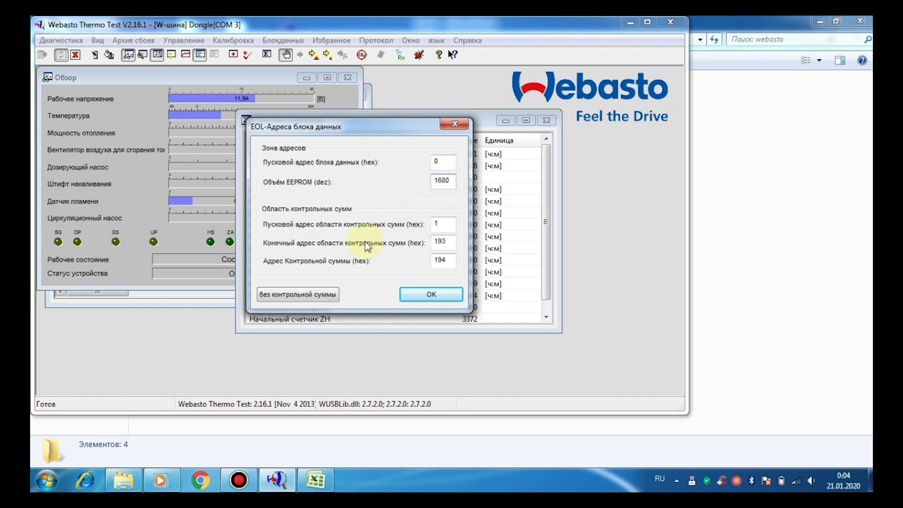
pyautogui.click(309, 295)
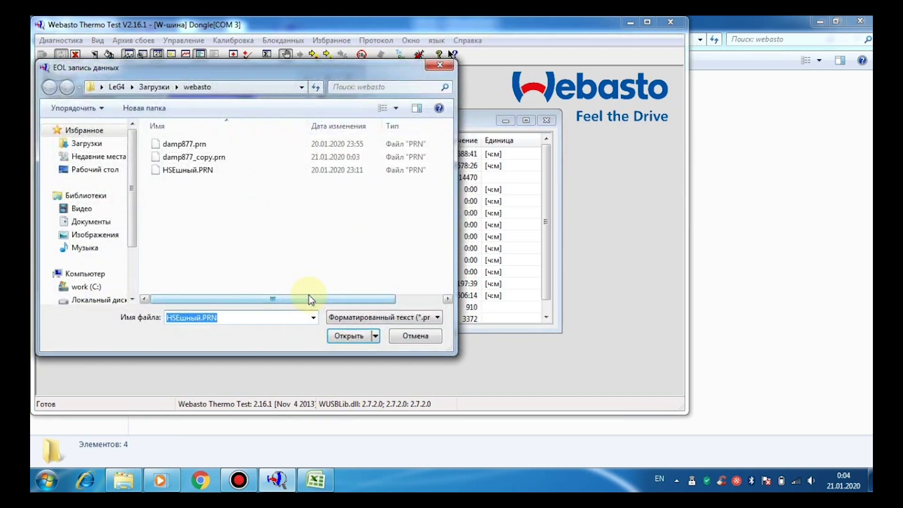
pyautogui.click(205, 157)
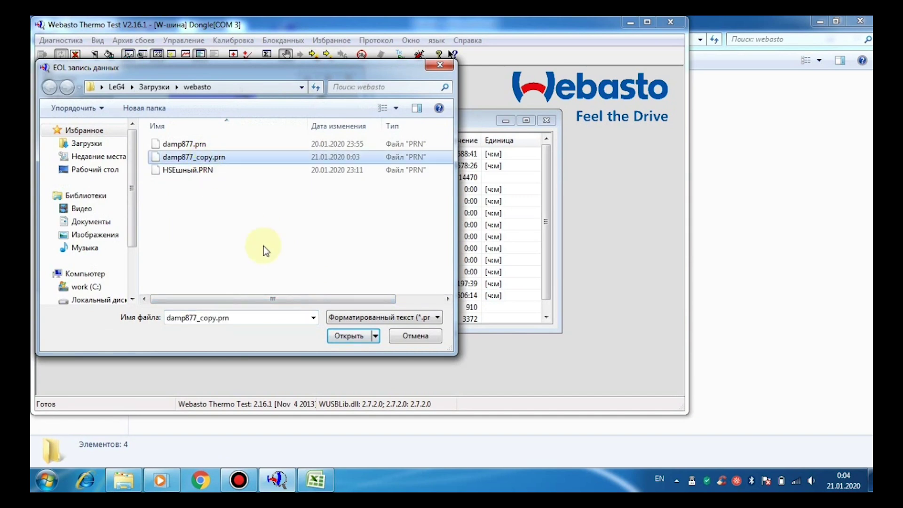
pyautogui.click(340, 336)
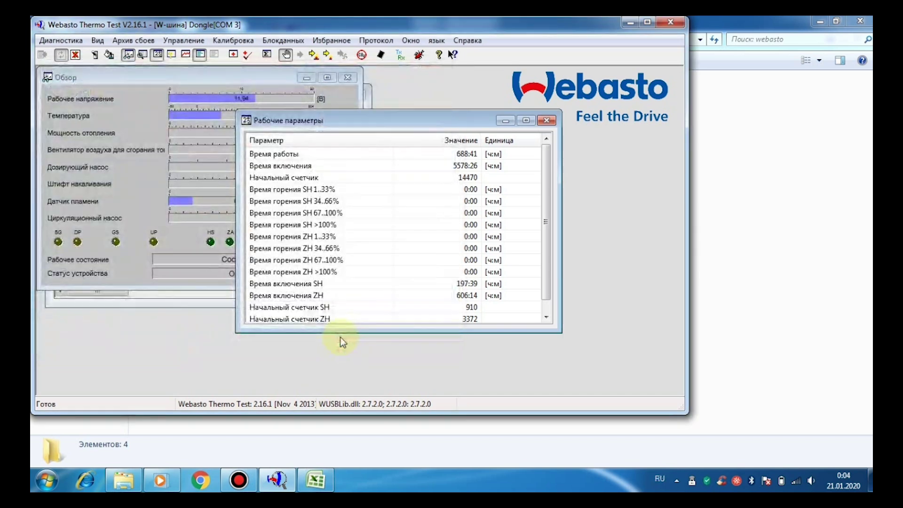
# Step: Program the data block from working memory into the control unit and move the operating parameters window clear of the overview
pyautogui.click(272, 41)
pyautogui.moveTo(297, 71)
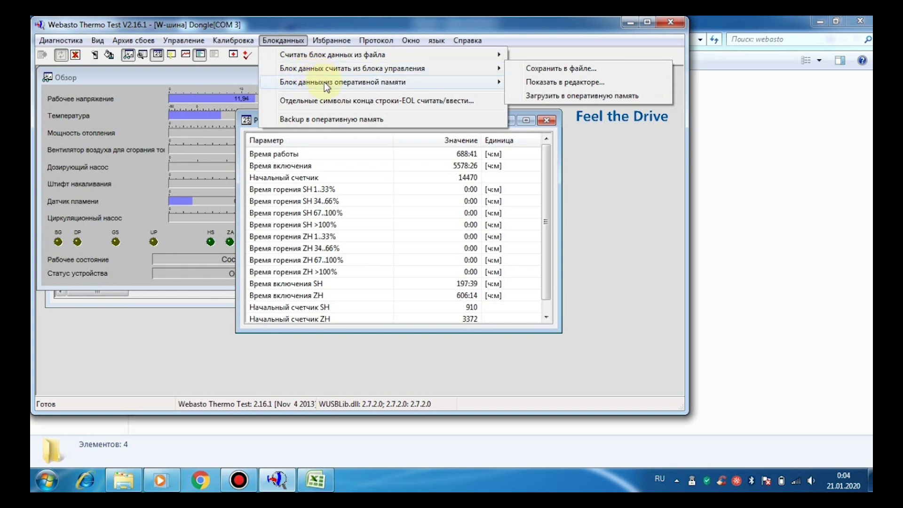
pyautogui.moveTo(324, 83)
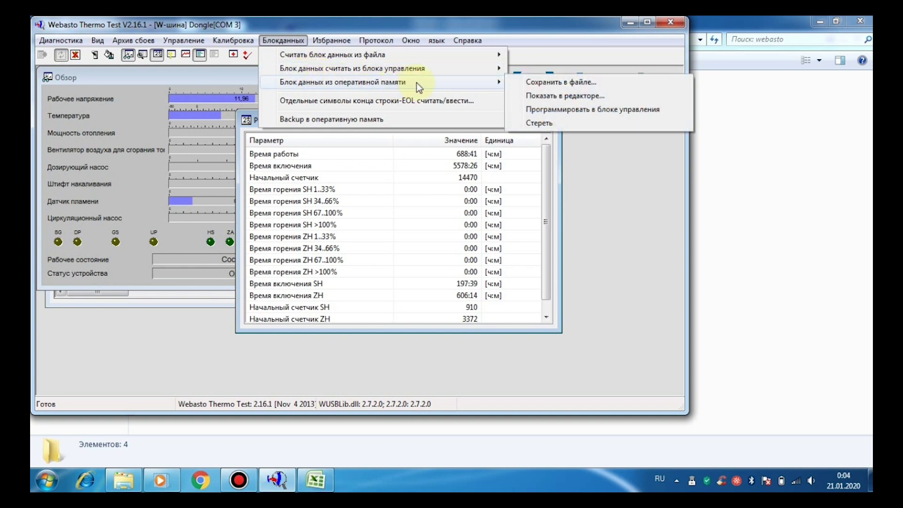
pyautogui.click(560, 110)
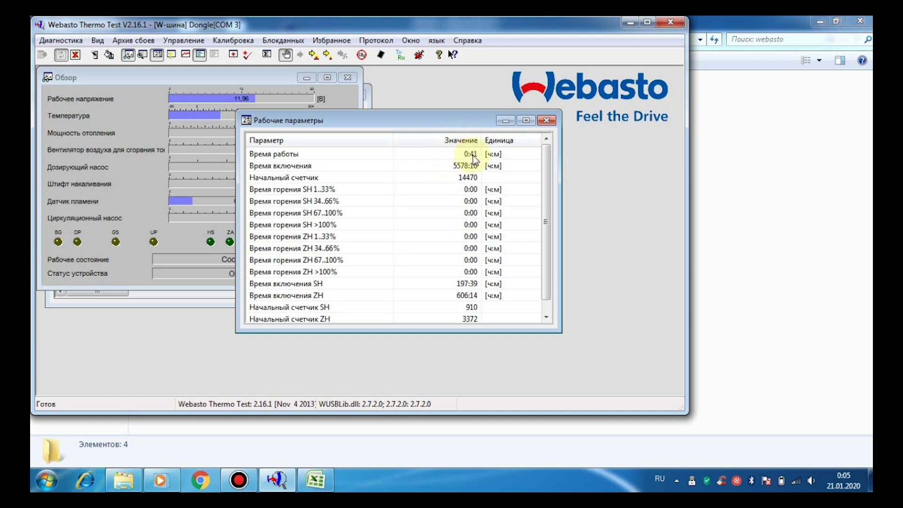
pyautogui.moveTo(473, 124); pyautogui.dragTo(589, 137)
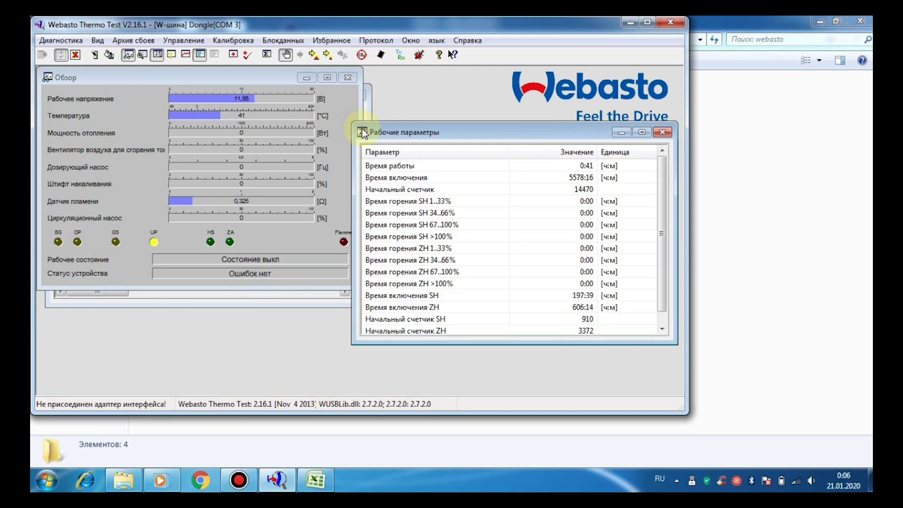
pyautogui.click(148, 166)
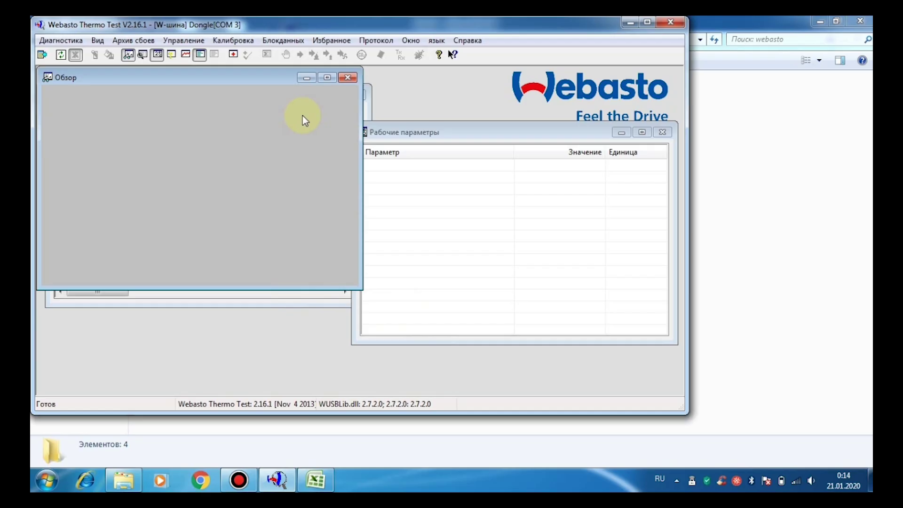
# Step: Select COM3 as the communication port and restart the diagnosis with the heater
pyautogui.click(334, 41)
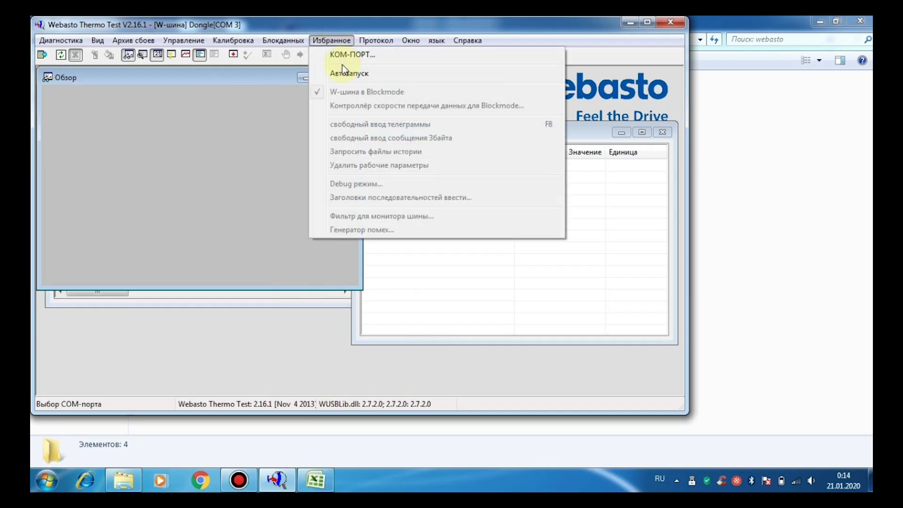
pyautogui.click(351, 55)
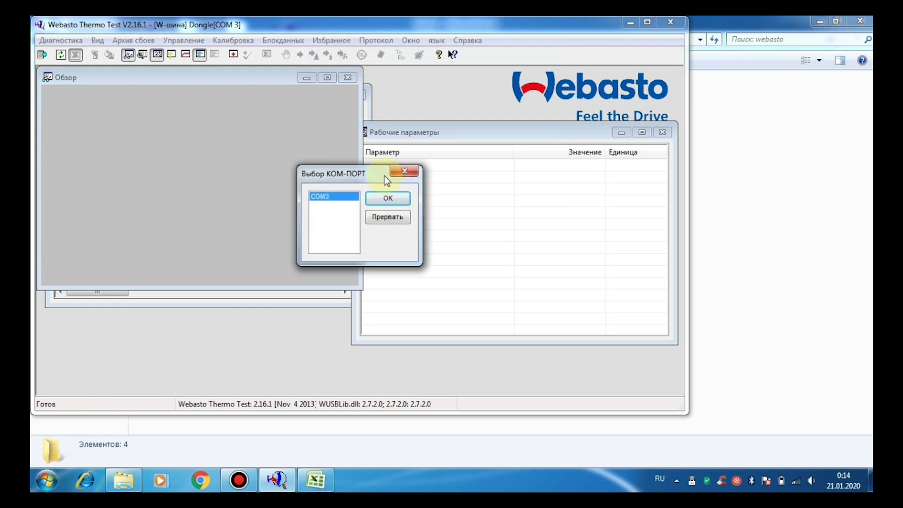
pyautogui.click(388, 198)
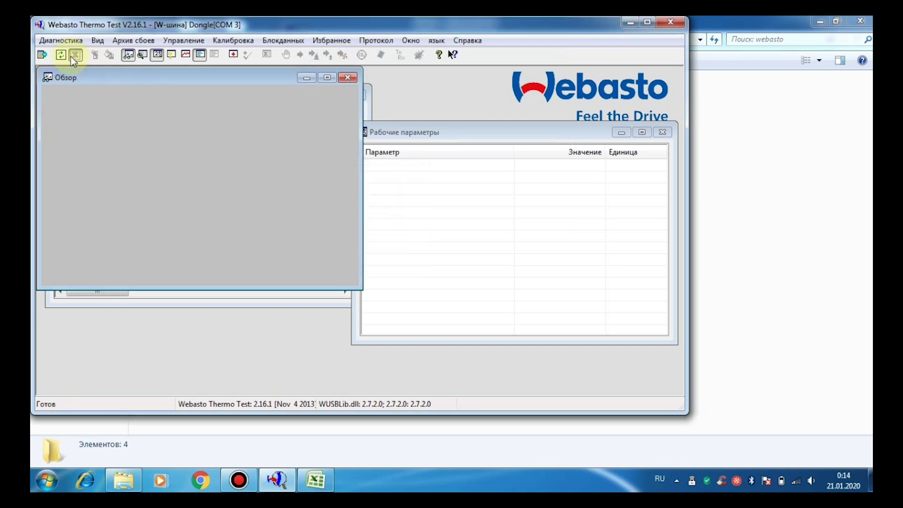
pyautogui.click(41, 56)
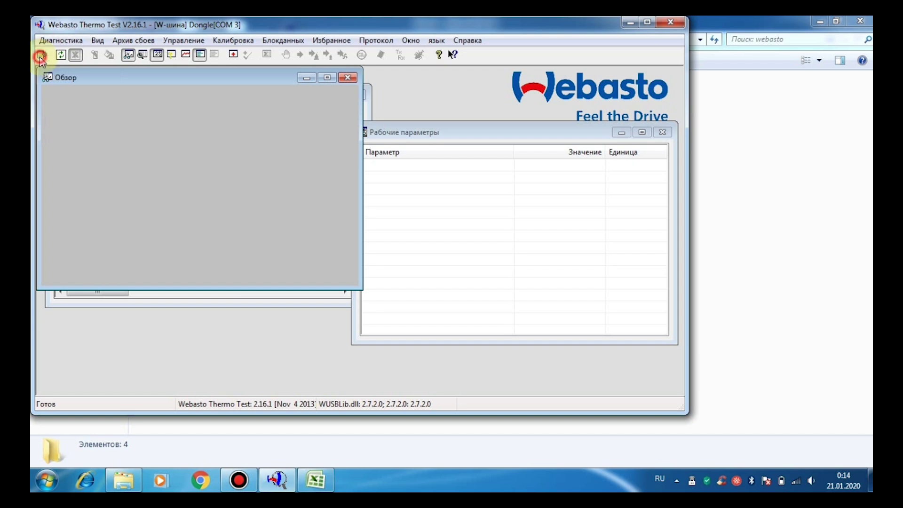
pyautogui.doubleClick(261, 121)
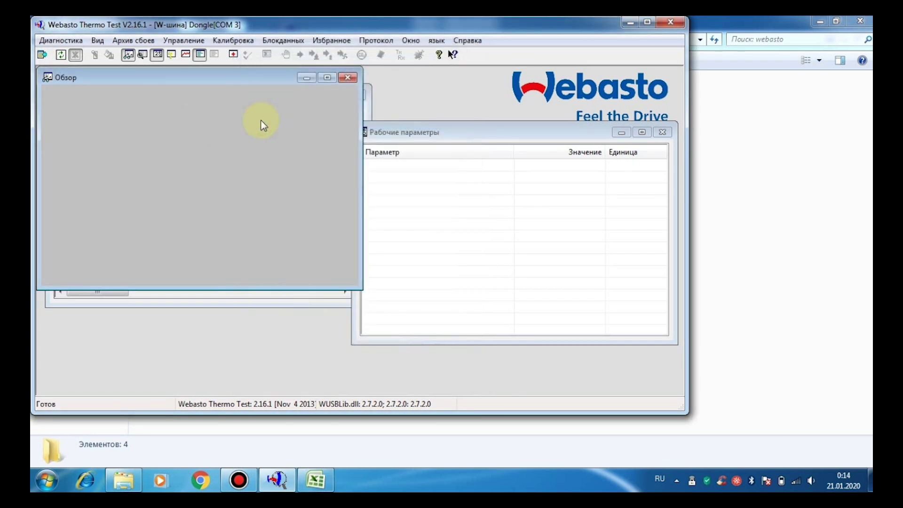
pyautogui.click(62, 55)
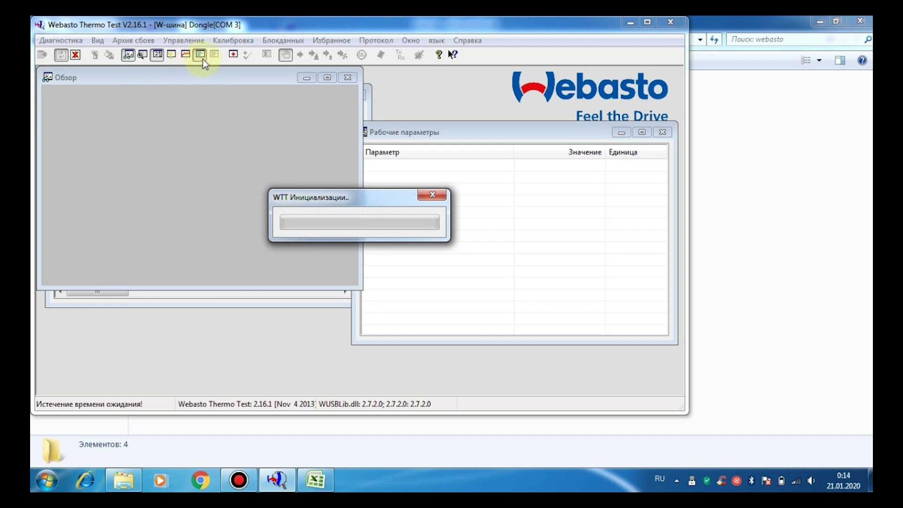
# Step: Bring the protocol, operating parameters and overview windows forward one after another to check the reread heater values
pyautogui.click(365, 106)
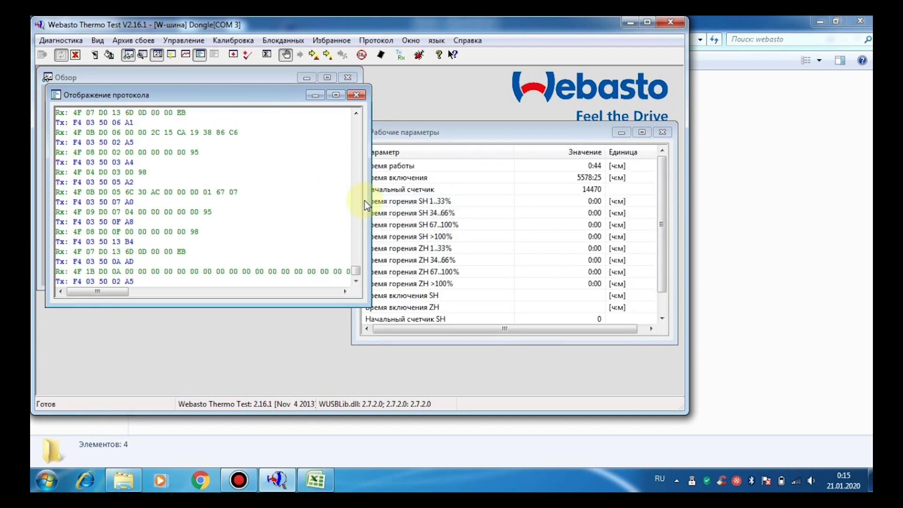
pyautogui.click(447, 131)
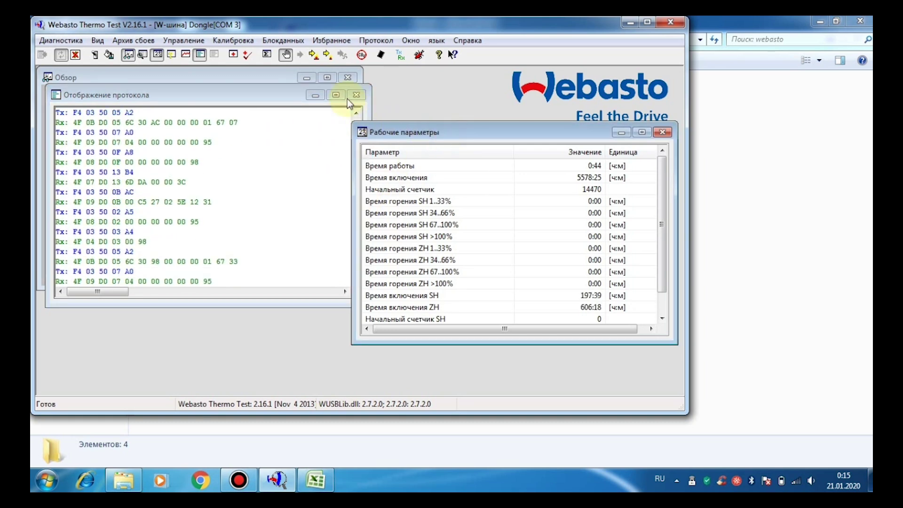
pyautogui.click(284, 79)
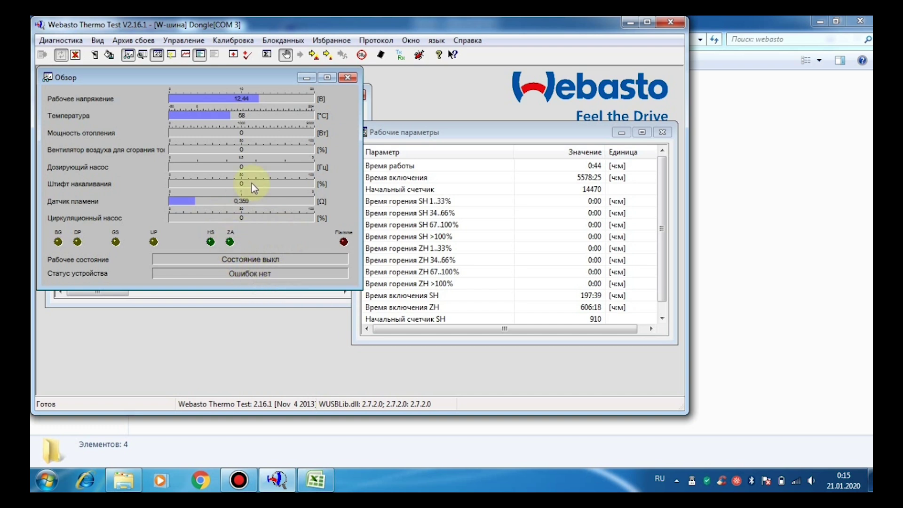
# Step: Read the data block from the control unit into a file named 55555555, with an EEPROM size of 1680 and no checksum
pyautogui.click(284, 41)
pyautogui.moveTo(296, 70)
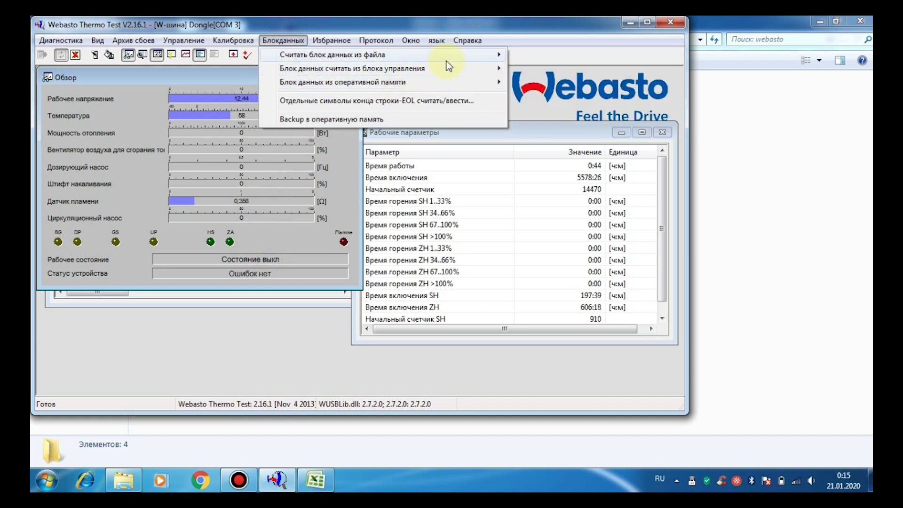
pyautogui.moveTo(451, 70)
pyautogui.click(533, 69)
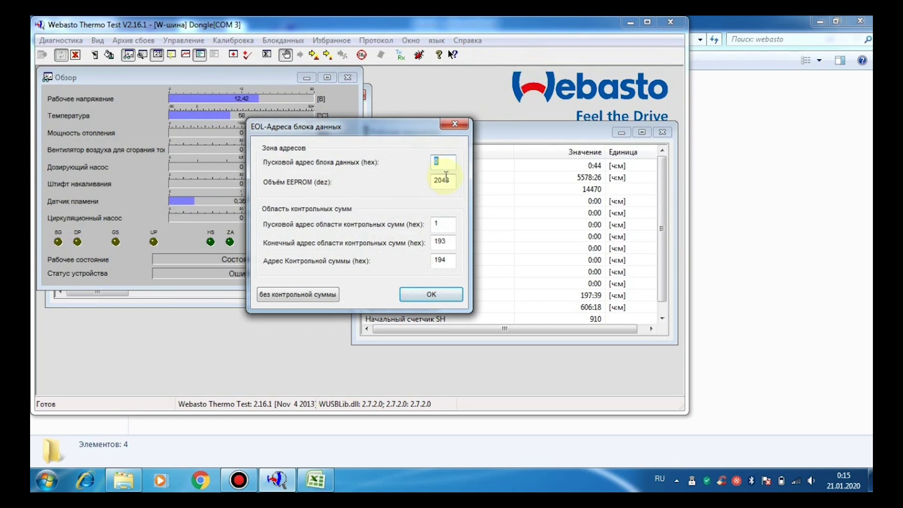
pyautogui.doubleClick(444, 180)
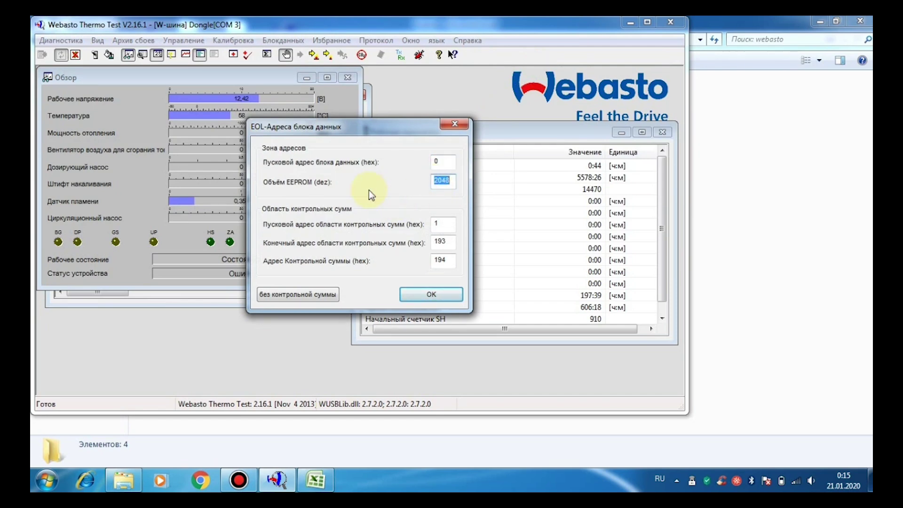
pyautogui.write('1680')
pyautogui.click(294, 293)
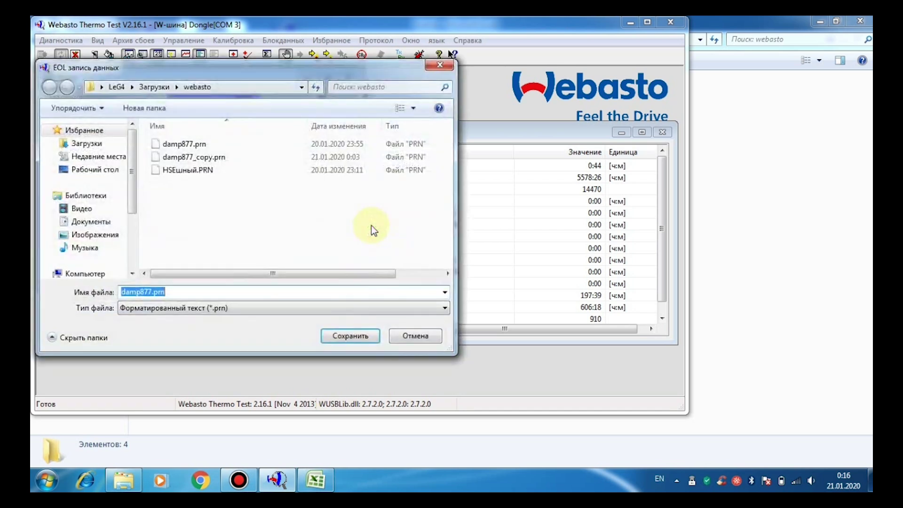
pyautogui.write('55555555')
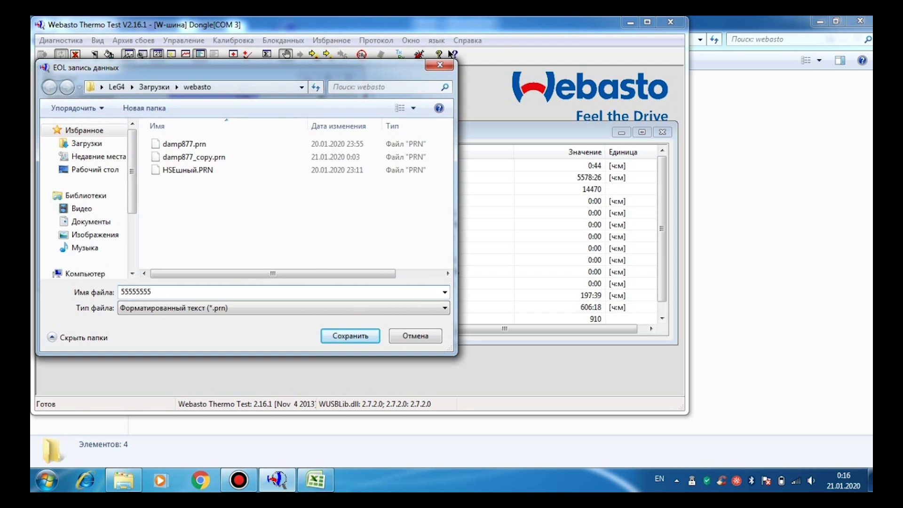
pyautogui.press('Return')
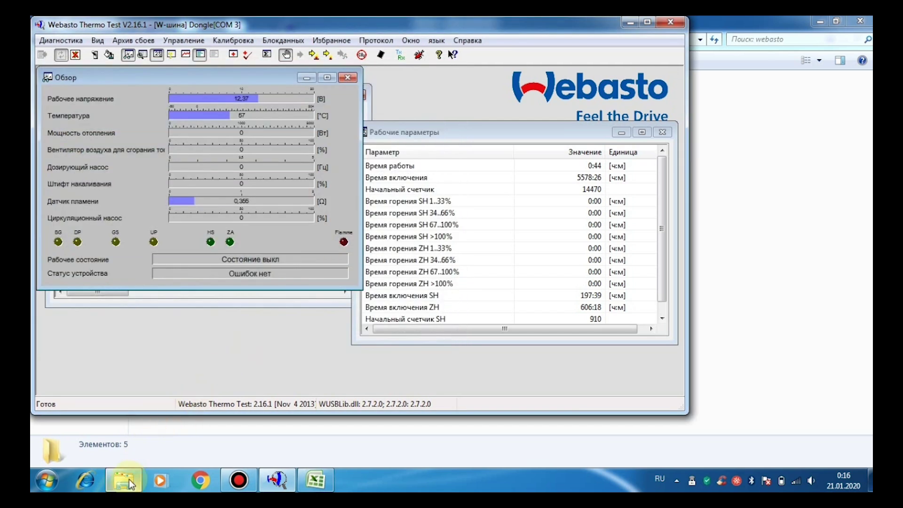
# Step: Switch to the webasto folder and open HSEшный.PRN in Notepad without making Notepad the default for this file type
pyautogui.click(129, 479)
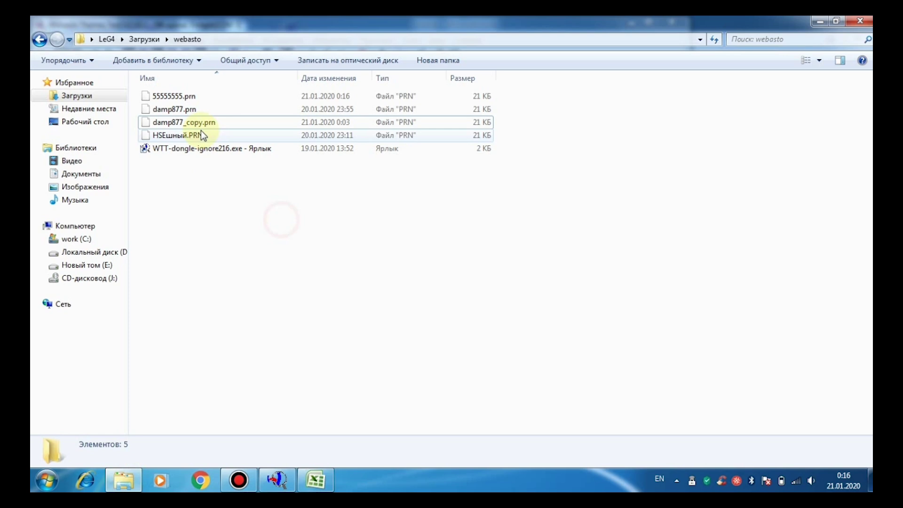
pyautogui.click(177, 96)
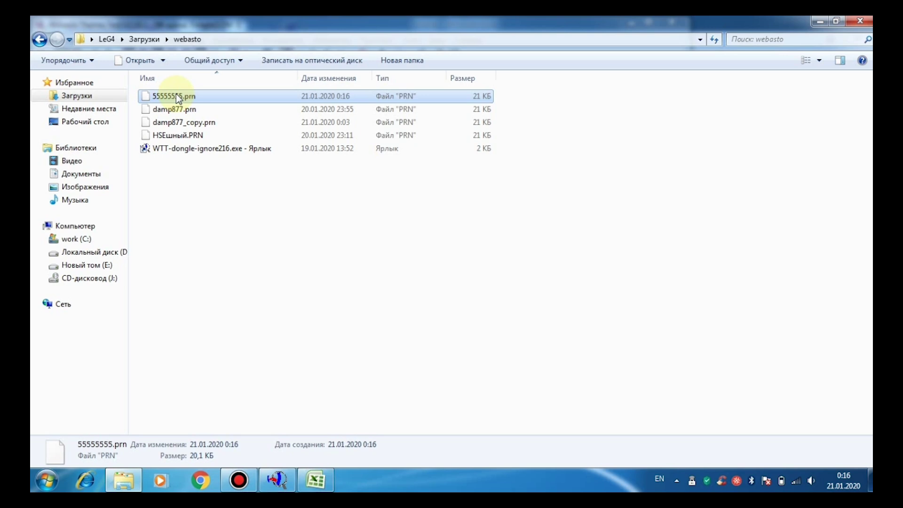
pyautogui.doubleClick(166, 136)
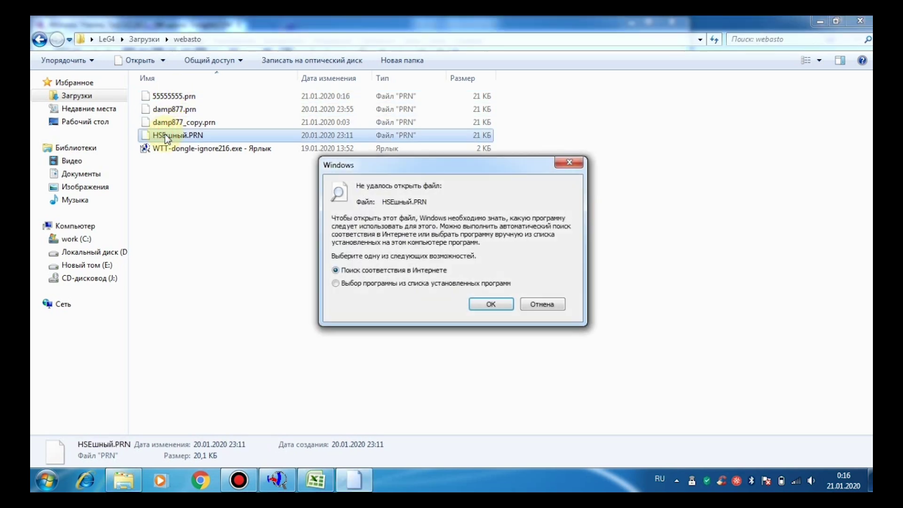
pyautogui.click(371, 283)
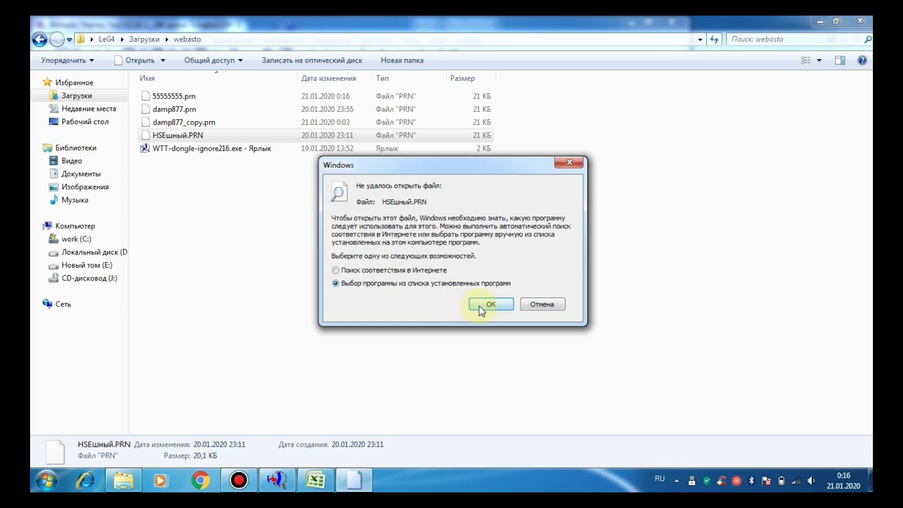
pyautogui.click(480, 306)
pyautogui.click(362, 173)
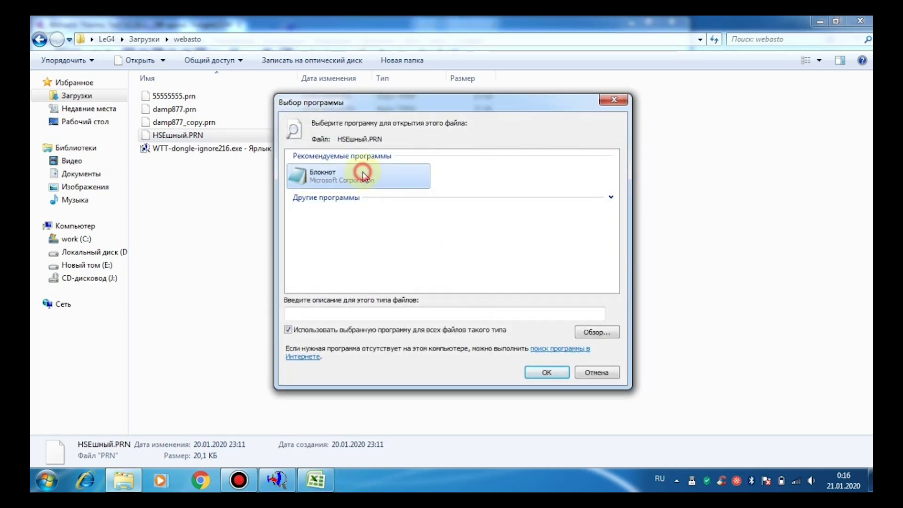
pyautogui.click(331, 330)
pyautogui.click(545, 372)
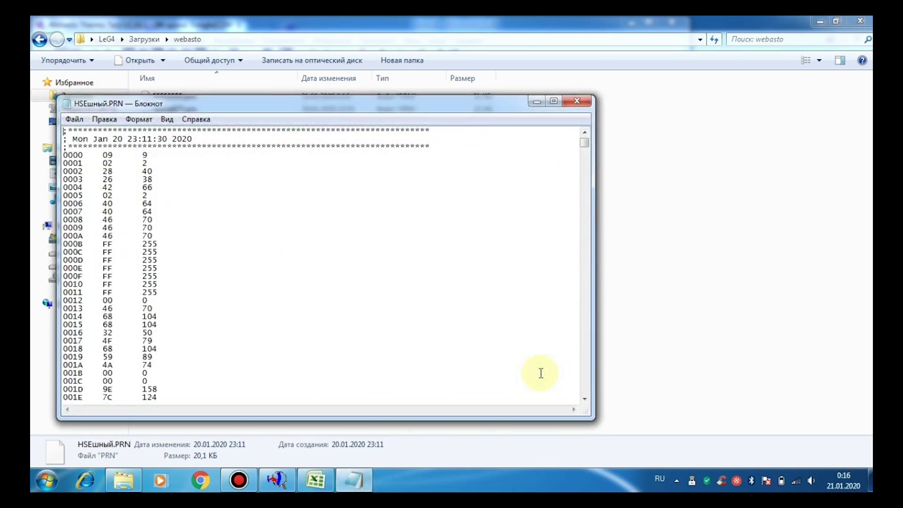
# Step: Search HSEшный.PRN for address 05f8 and bring the rows just below it into view
pyautogui.hotkey('ctrl', 'f')
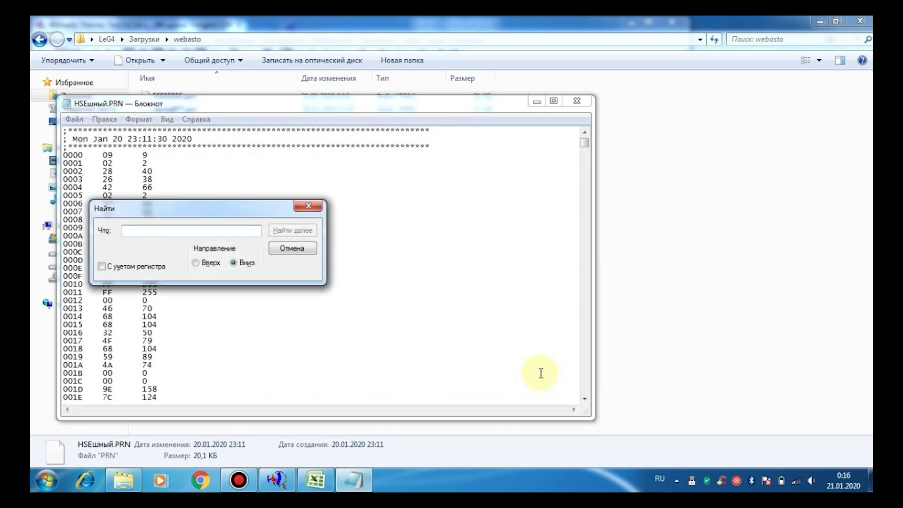
pyautogui.write('05f8')
pyautogui.press('Return')
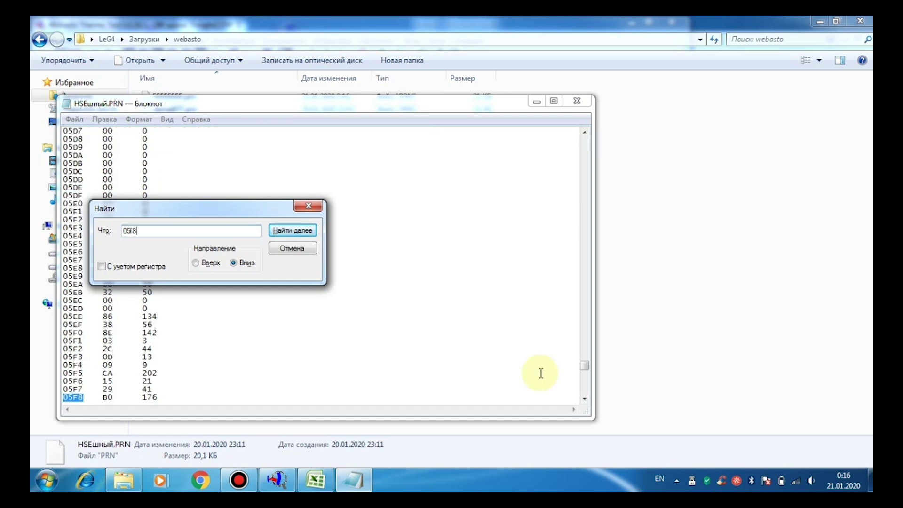
pyautogui.click(307, 209)
pyautogui.click(584, 399)
pyautogui.click(585, 399)
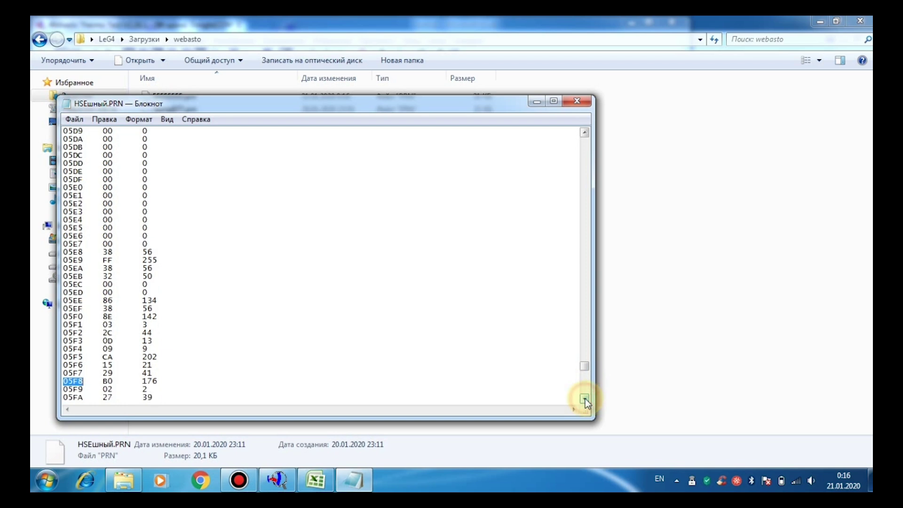
# Step: Set row 05F8 of HSEшный.PRN to hexadecimal 00 and decimal 0
pyautogui.click(112, 381)
pyautogui.press('BackSpace')
pyautogui.press('BackSpace')
pyautogui.write('00')
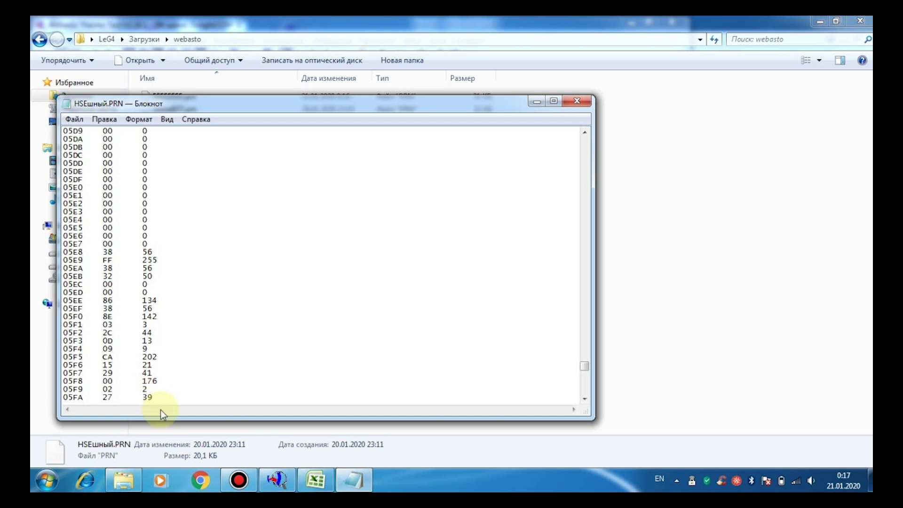
pyautogui.press('BackSpace')
pyautogui.press('BackSpace')
pyautogui.press('BackSpace')
pyautogui.write('0')
# Step: Set row 05F9 to hexadecimal 00 and decimal 0, and close HSEшный.PRN without saving
pyautogui.click(111, 389)
pyautogui.write('0')
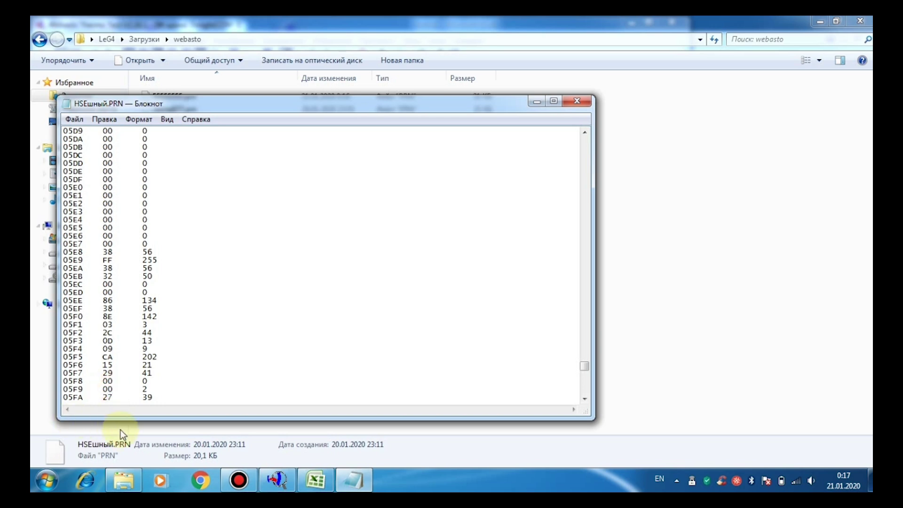
pyautogui.click(146, 389)
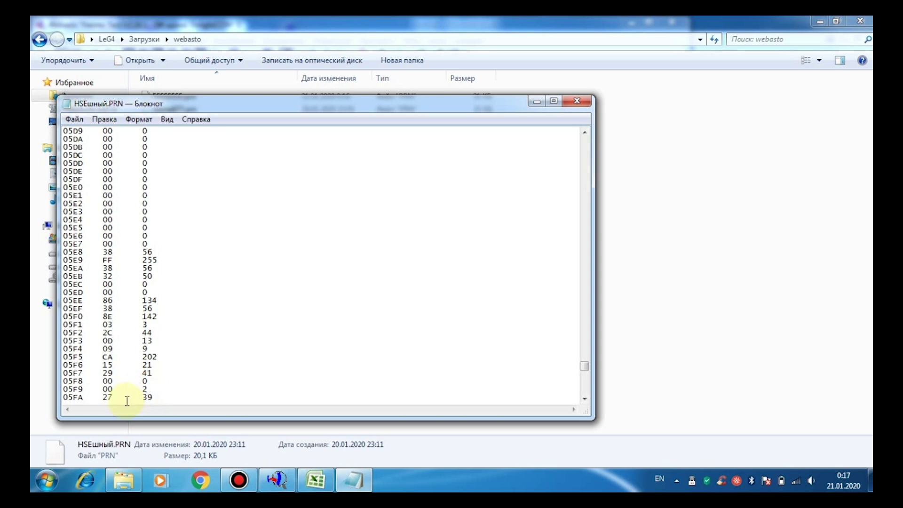
pyautogui.press('BackSpace')
pyautogui.write('0')
pyautogui.moveTo(113, 389); pyautogui.dragTo(132, 391)
pyautogui.click(134, 392)
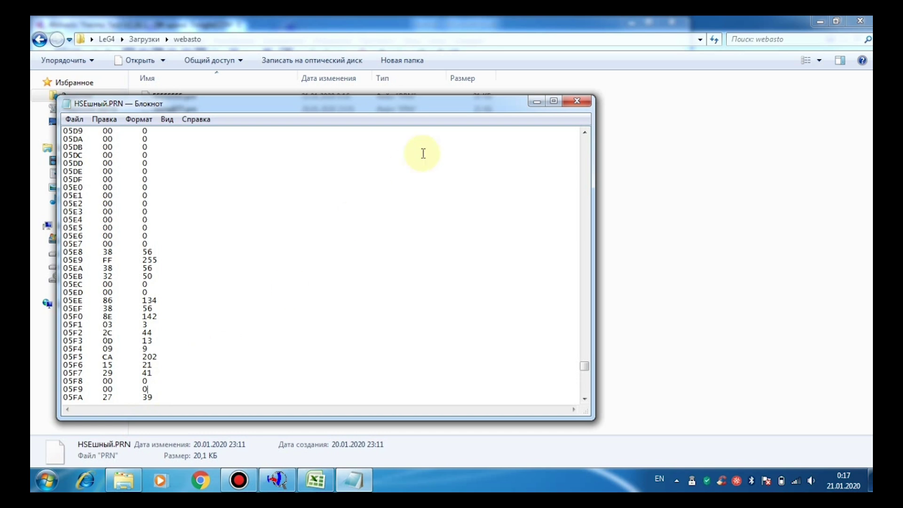
pyautogui.click(578, 101)
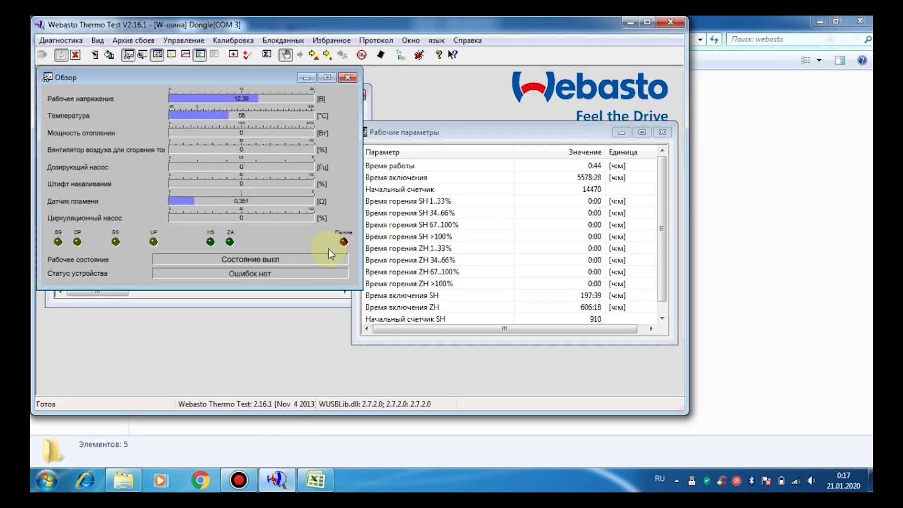
pyautogui.click(287, 43)
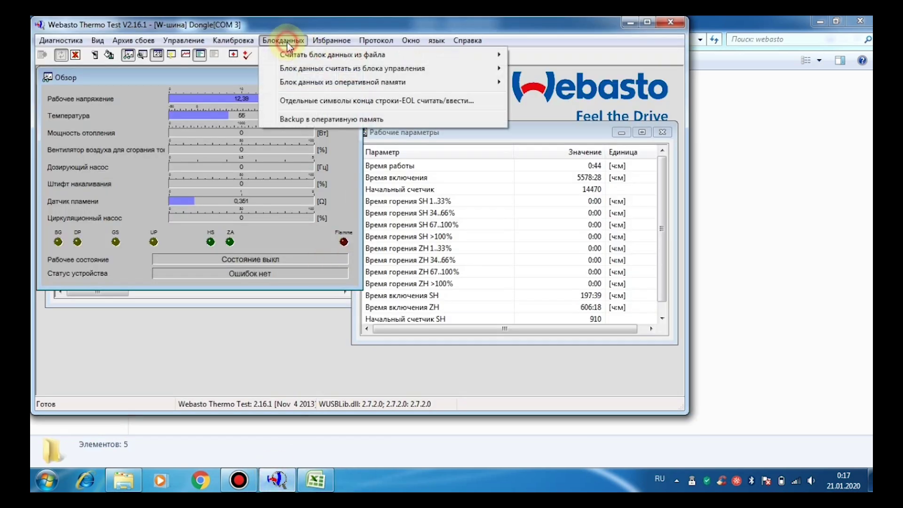
pyautogui.click(303, 70)
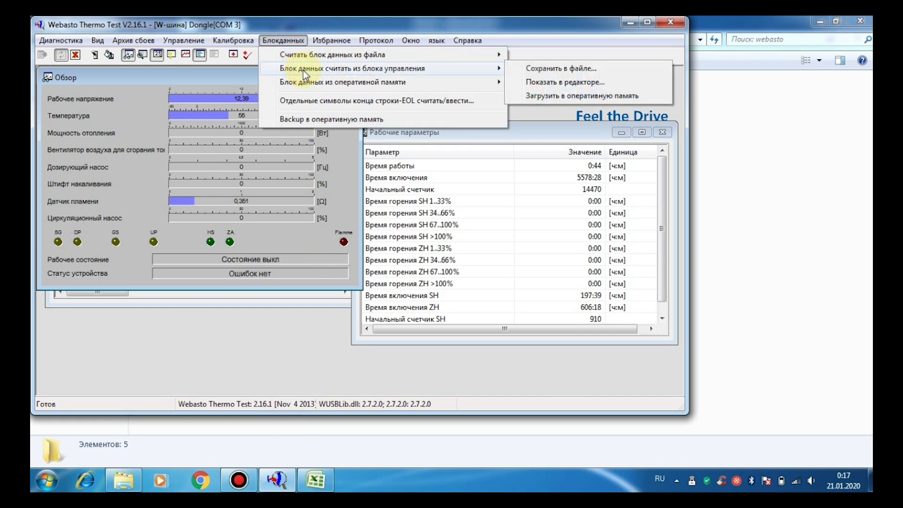
pyautogui.moveTo(339, 52)
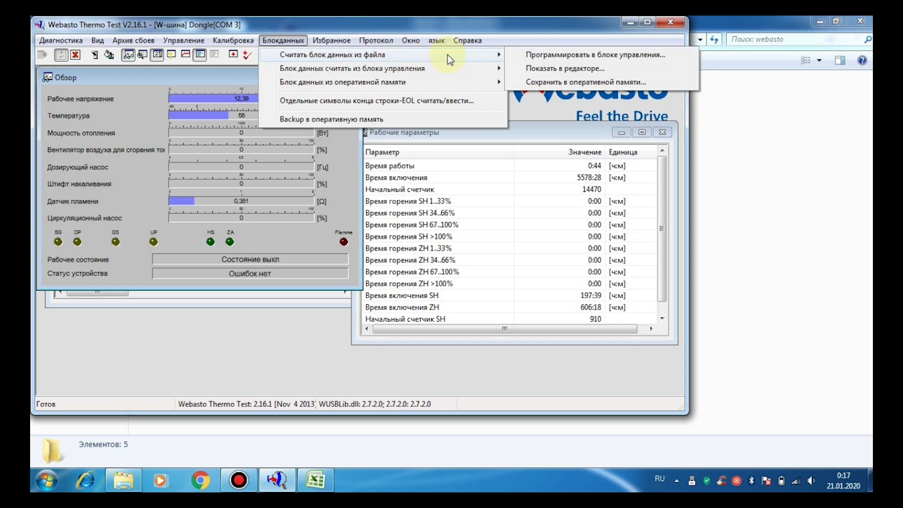
pyautogui.click(527, 82)
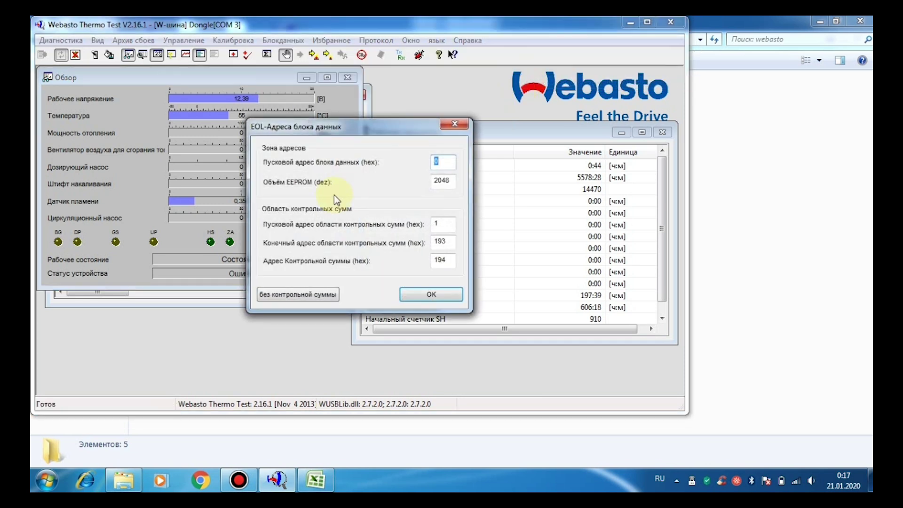
pyautogui.doubleClick(456, 180)
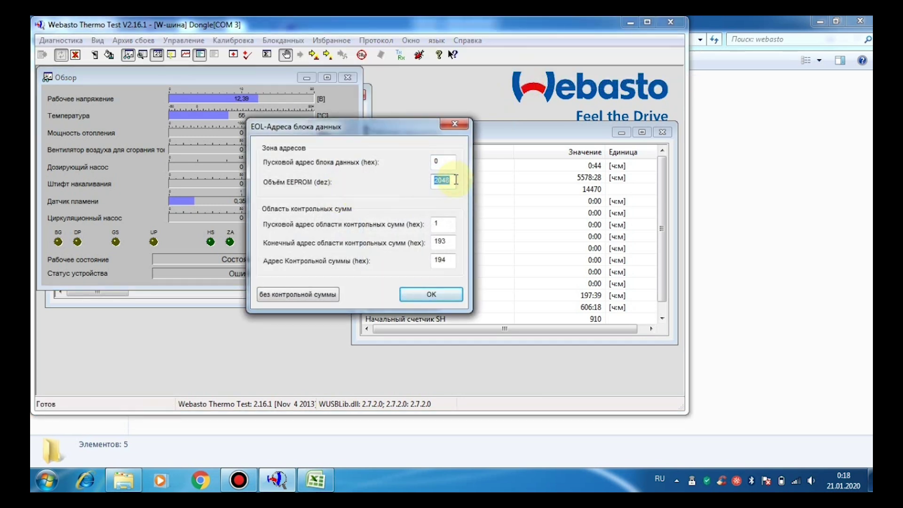
pyautogui.write('1680')
pyautogui.click(309, 289)
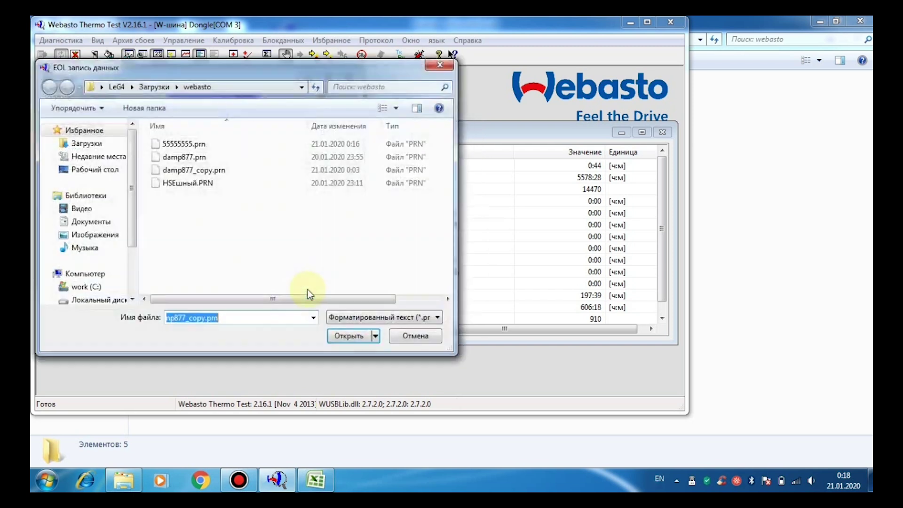
pyautogui.click(408, 335)
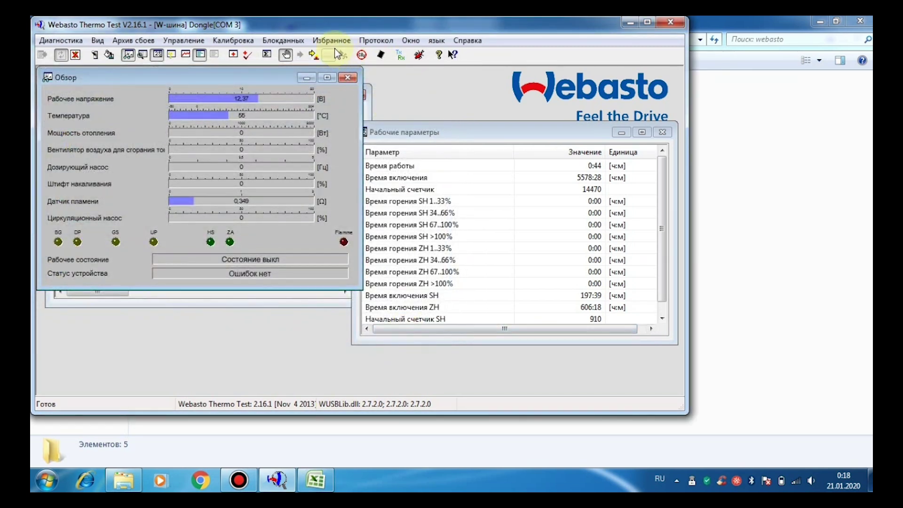
# Step: Program the data block held in working memory into the control unit
pyautogui.click(286, 40)
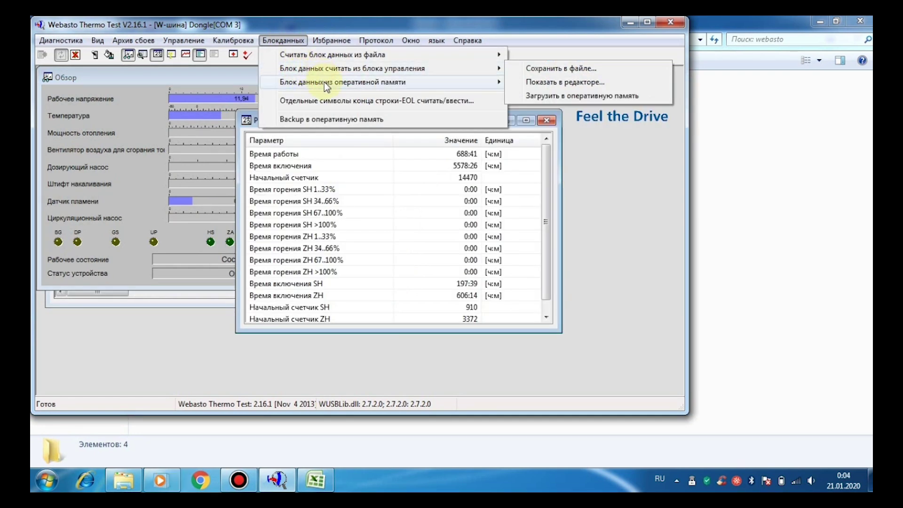
pyautogui.moveTo(323, 82)
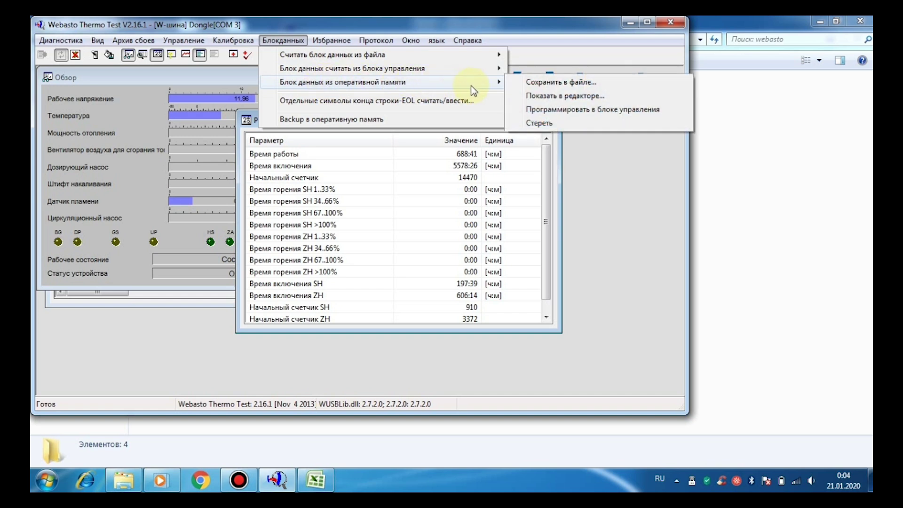
pyautogui.click(559, 111)
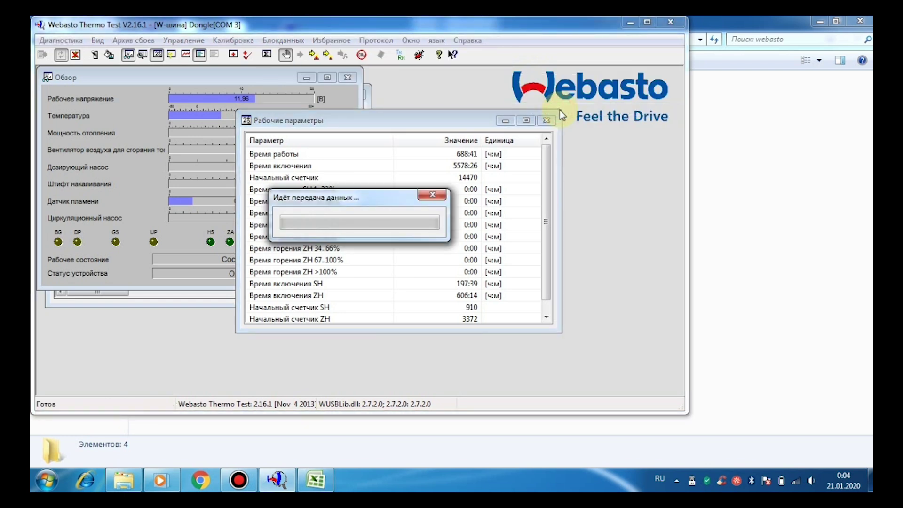